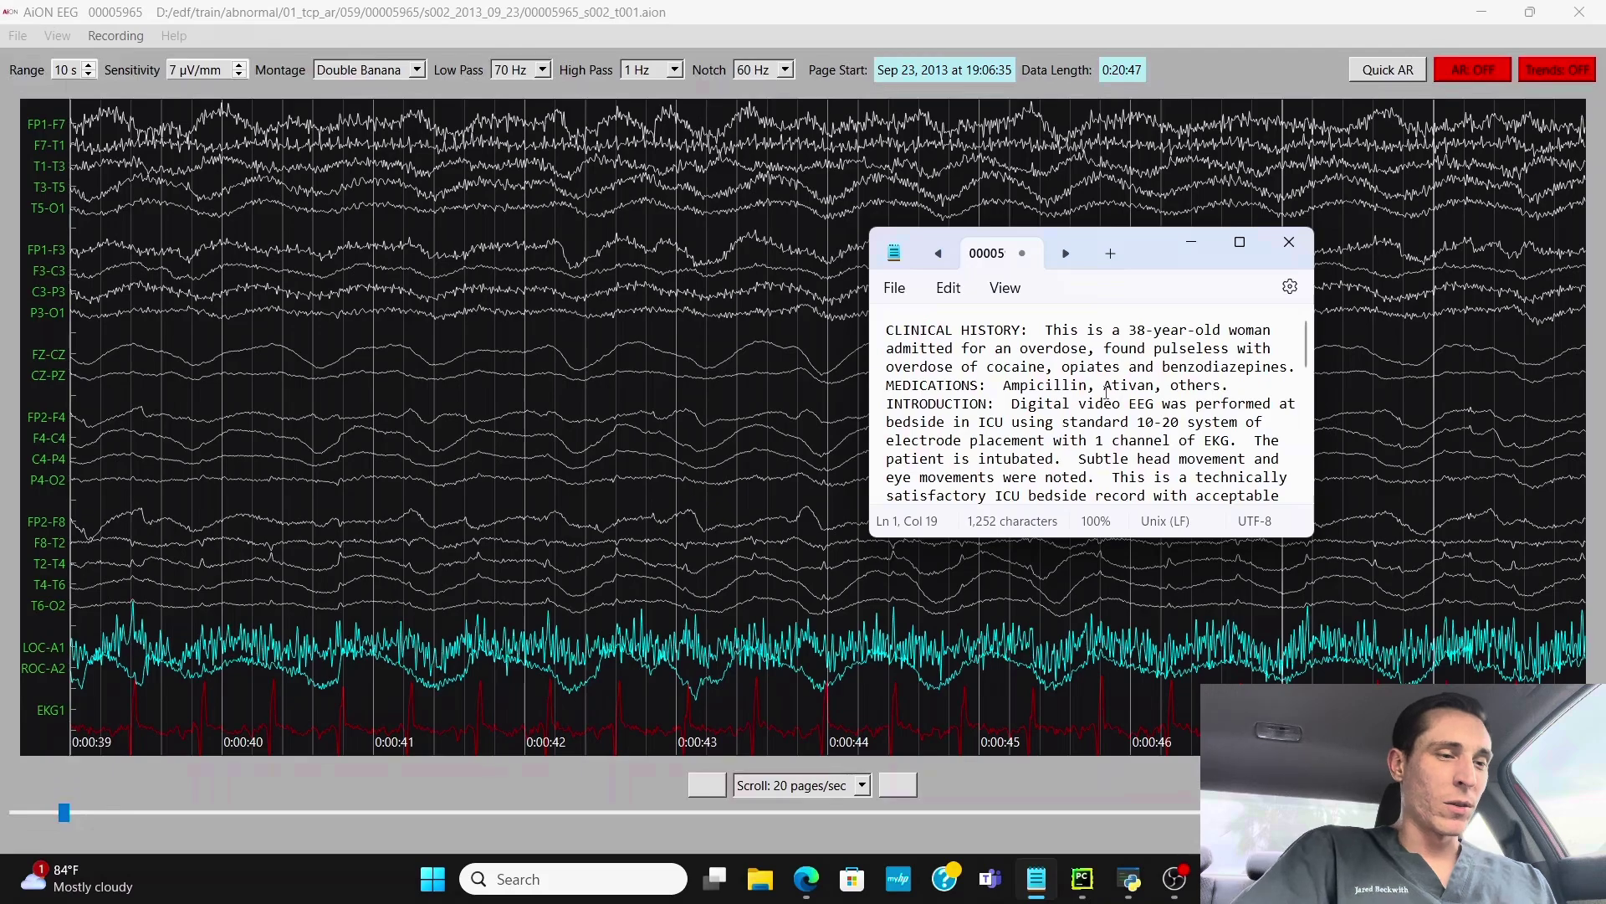
# Step: Minimise the Notepad clinical history notes to reveal the Double Banana EEG recording
pyautogui.click(1191, 243)
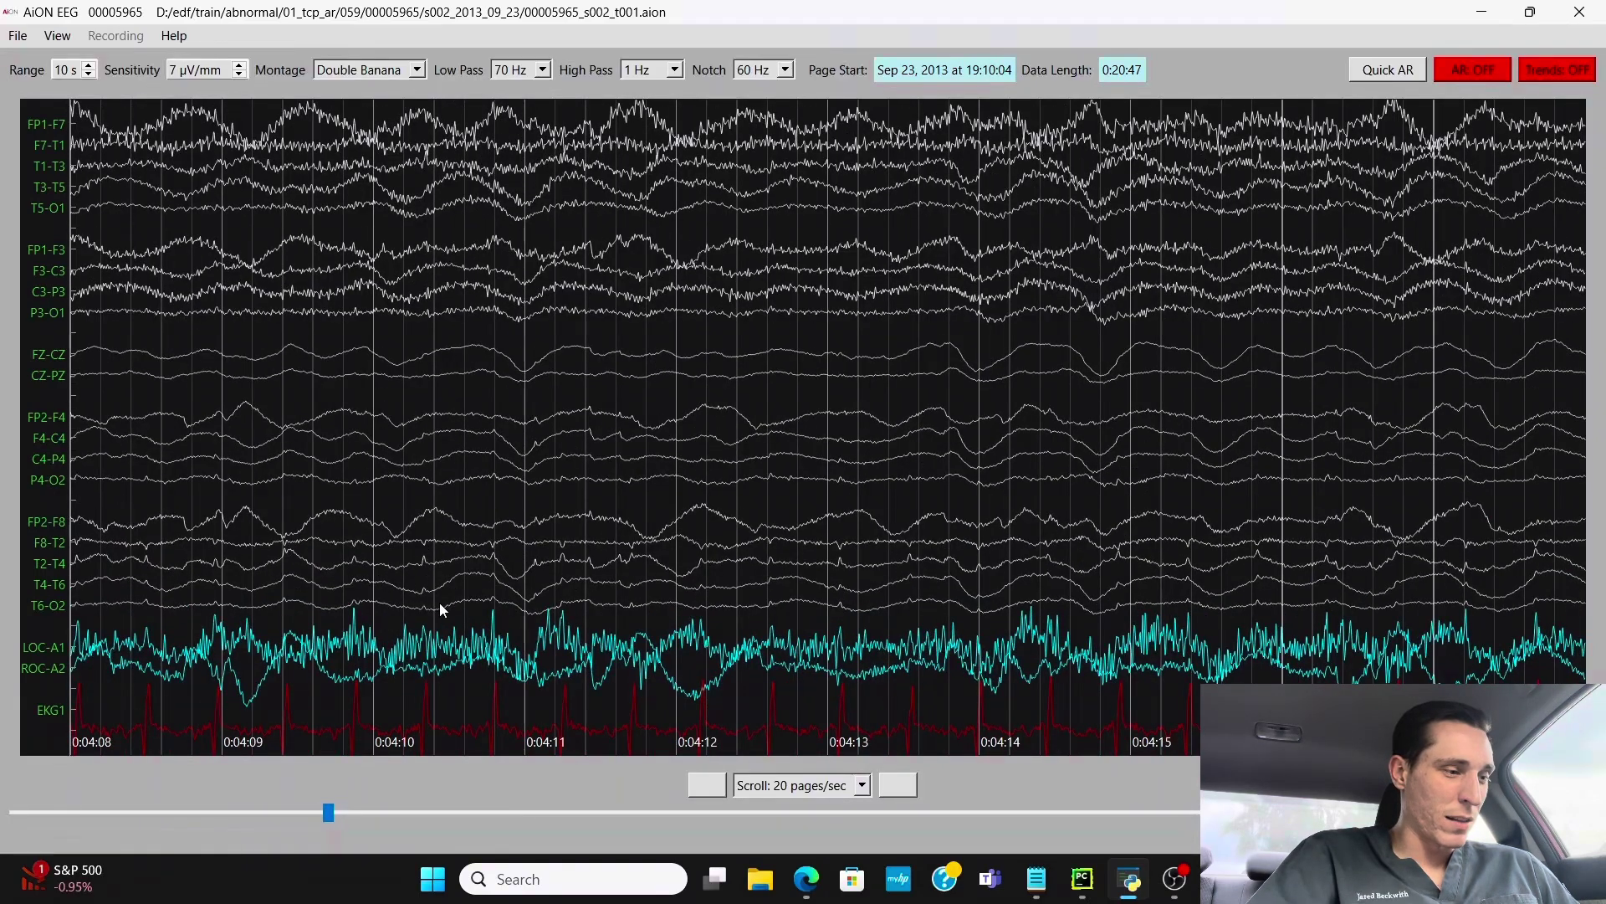
# Step: Place the green time marker on an EKG beat and page forward to 0:04:20
pyautogui.click(424, 561)
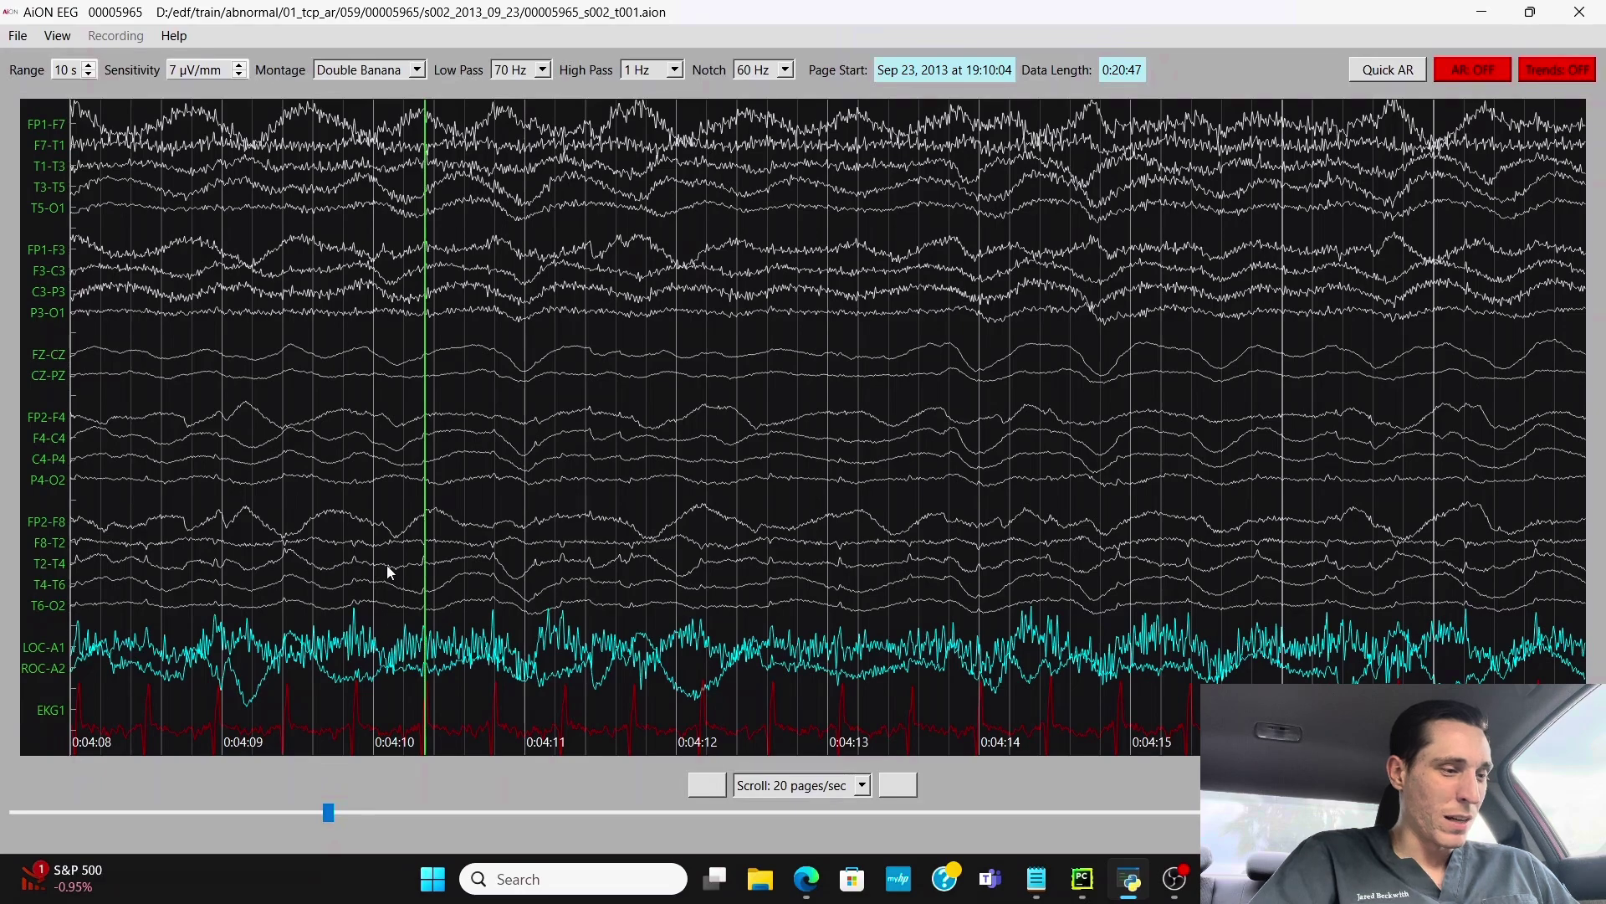
pyautogui.click(352, 562)
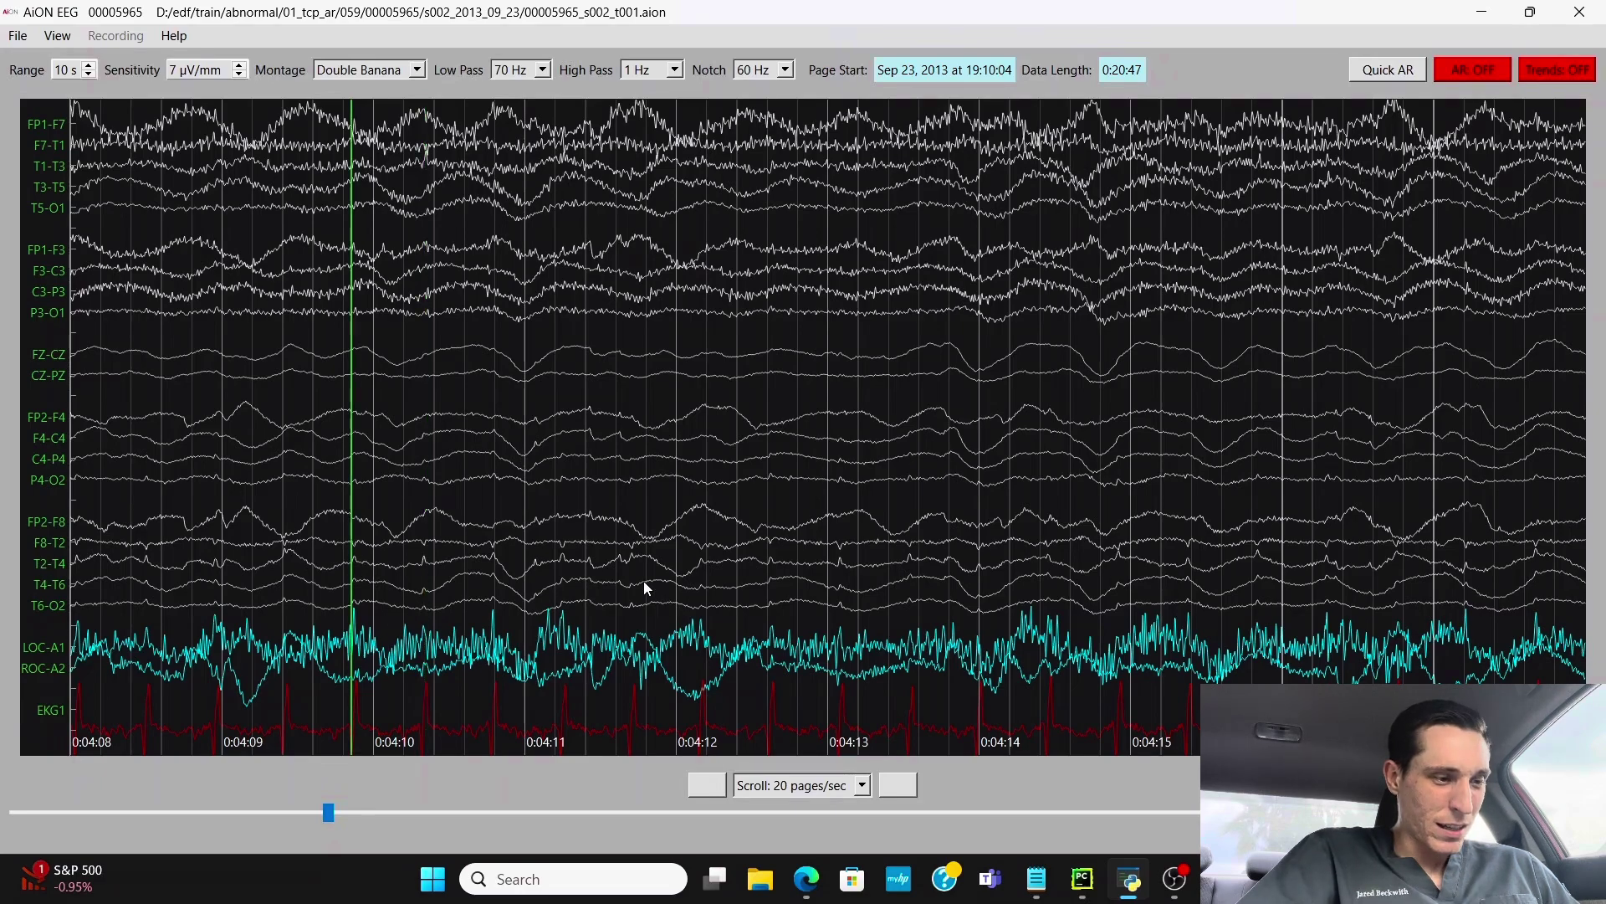
pyautogui.press('space')
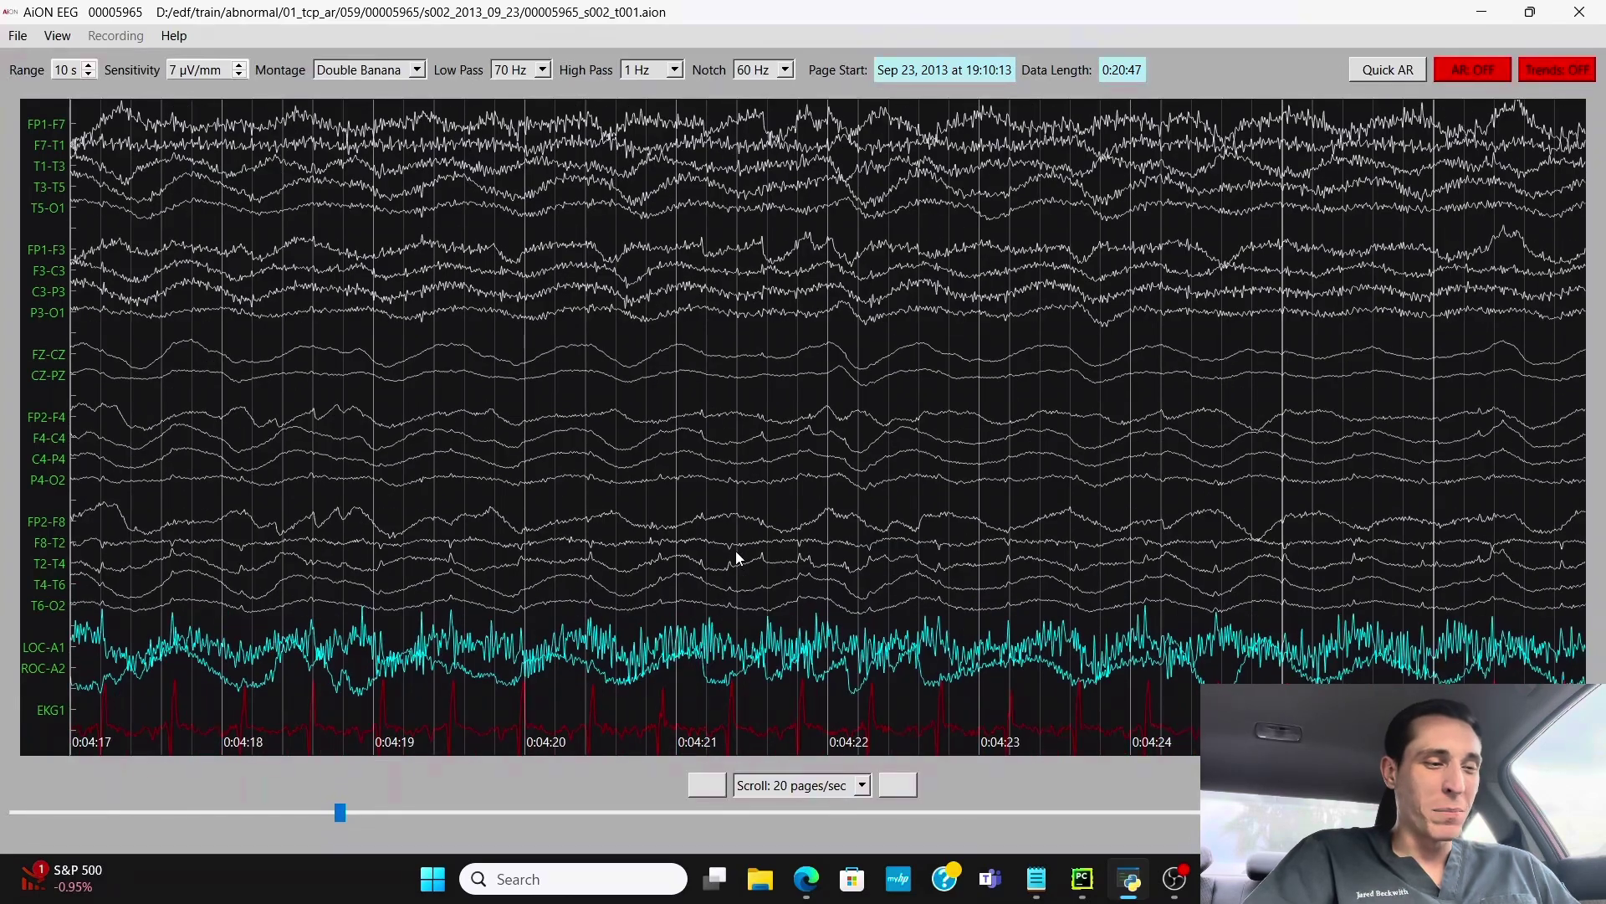
pyautogui.press('space')
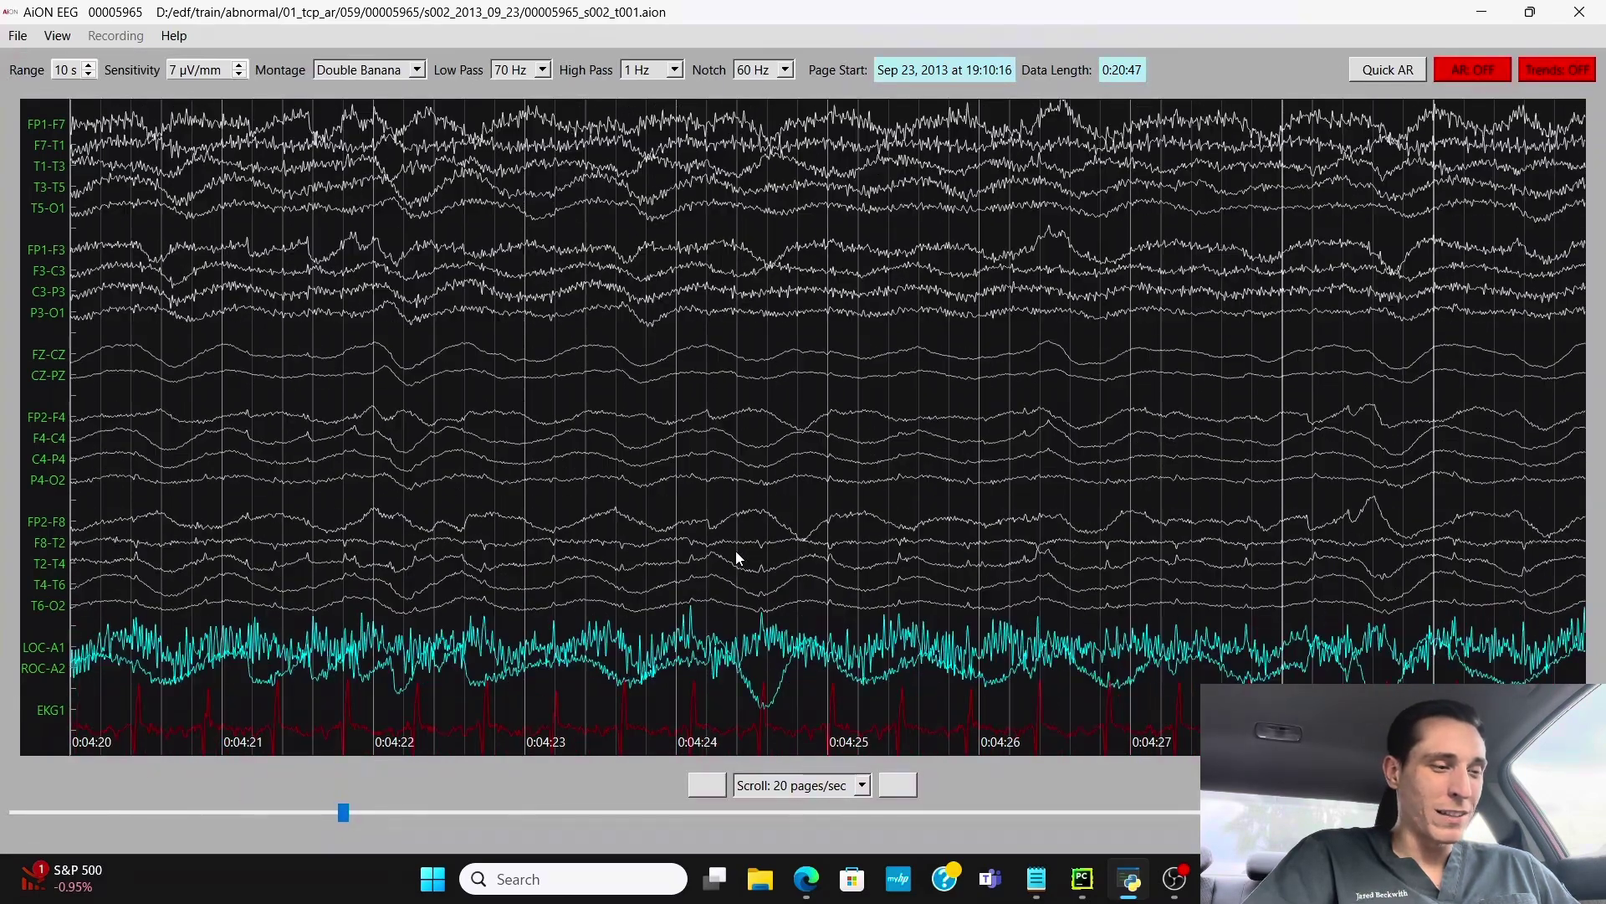
# Step: Mark each successive EKG complex on the 0:04:20–0:04:27 page with the time marker
pyautogui.click(620, 570)
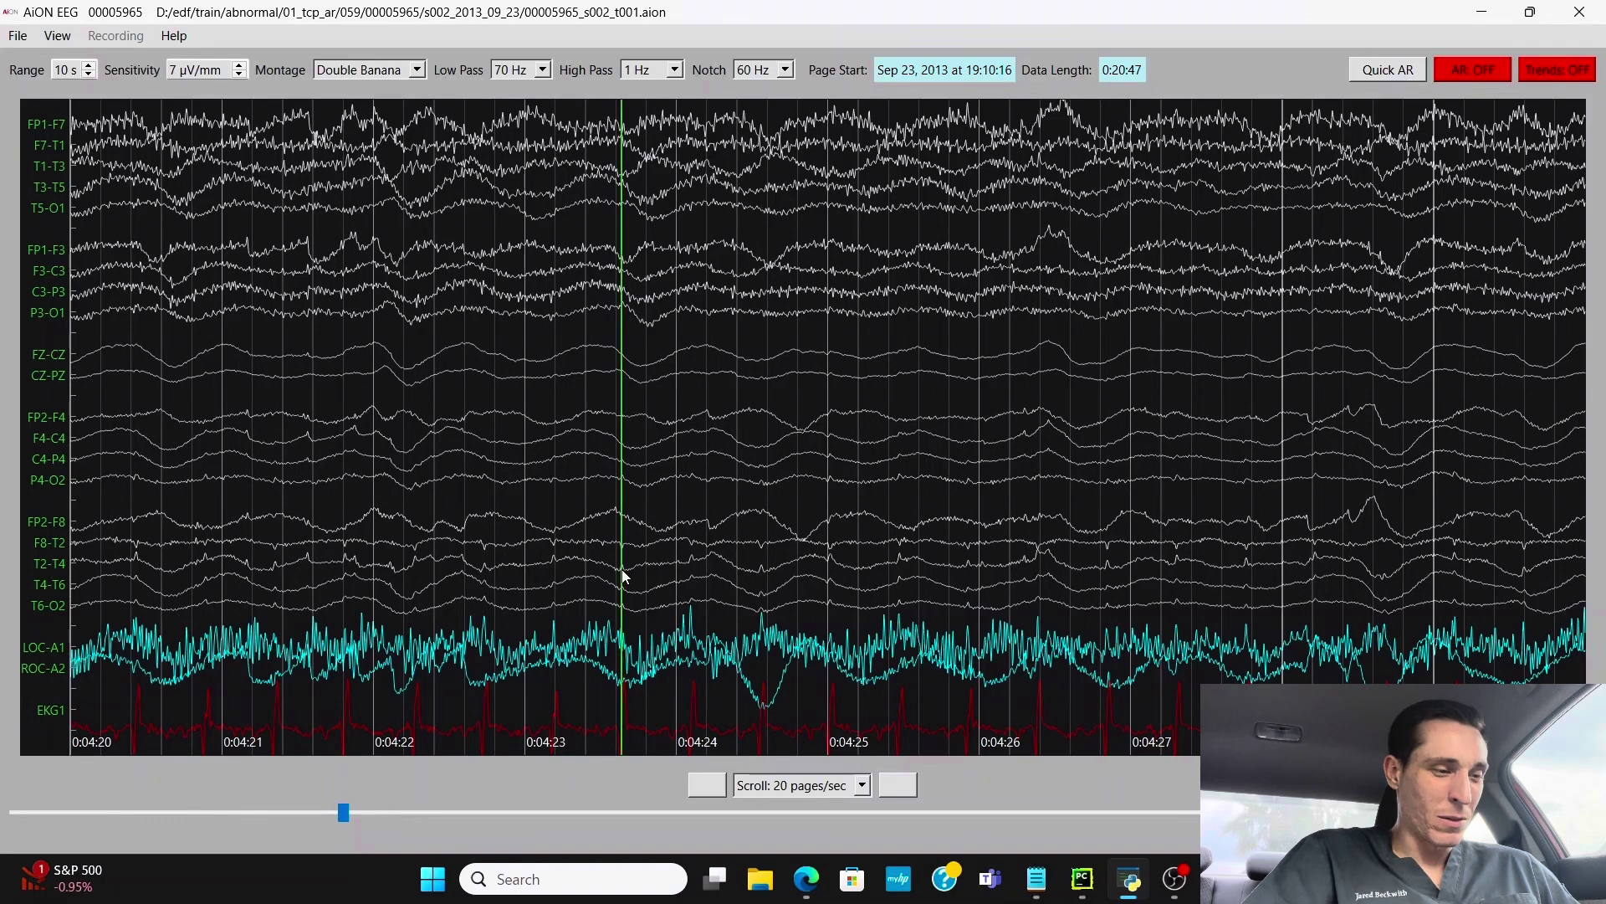
pyautogui.click(693, 565)
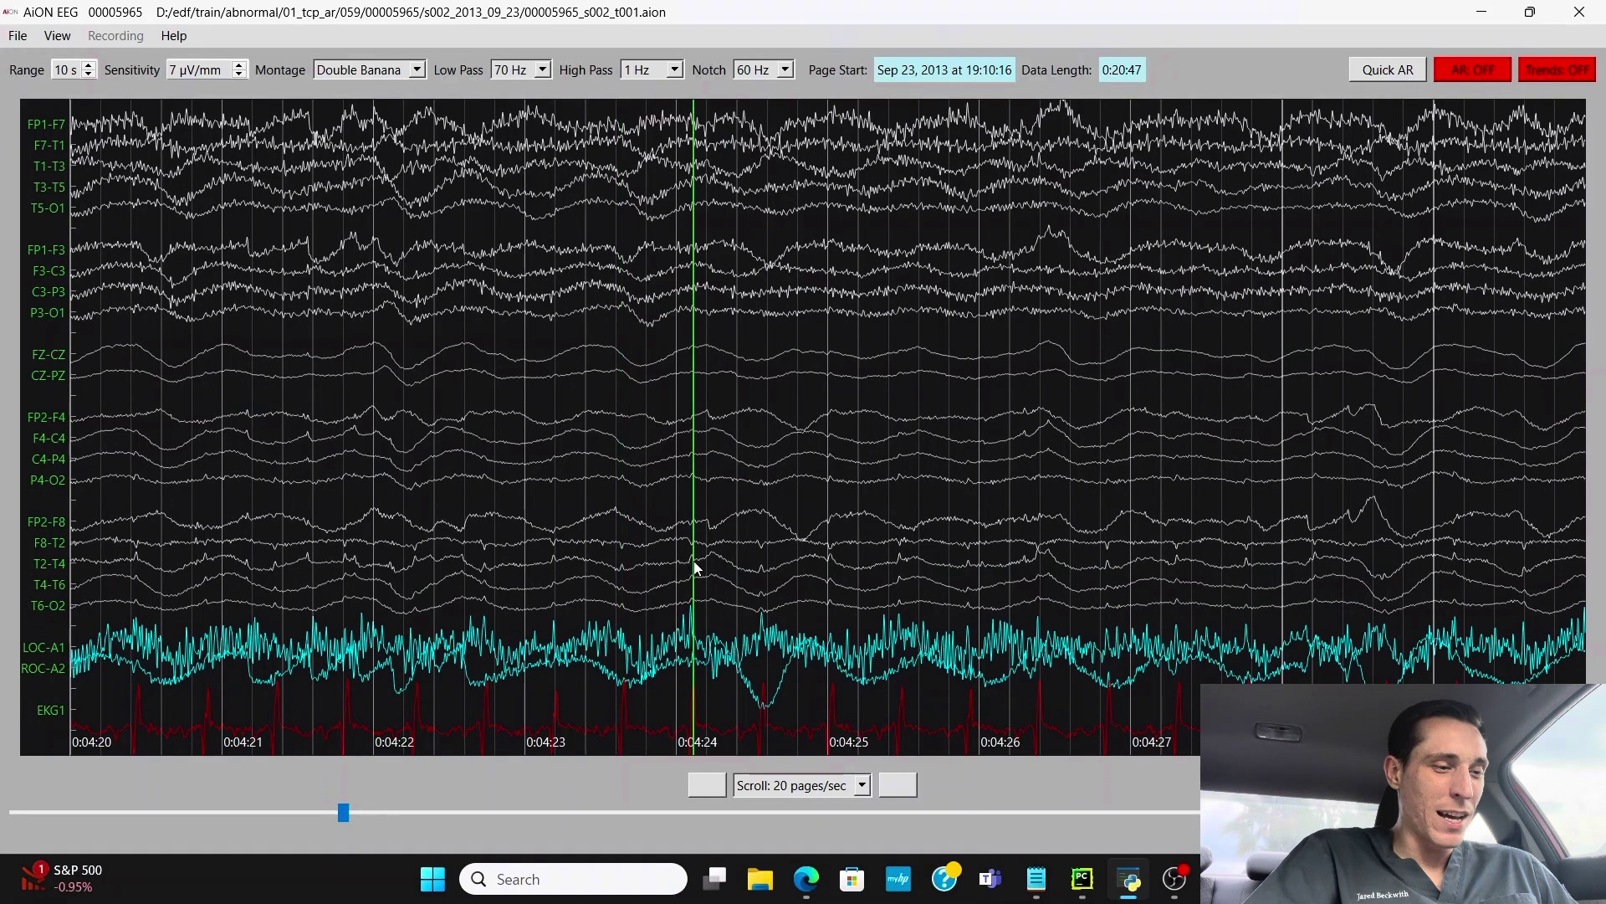
pyautogui.click(762, 567)
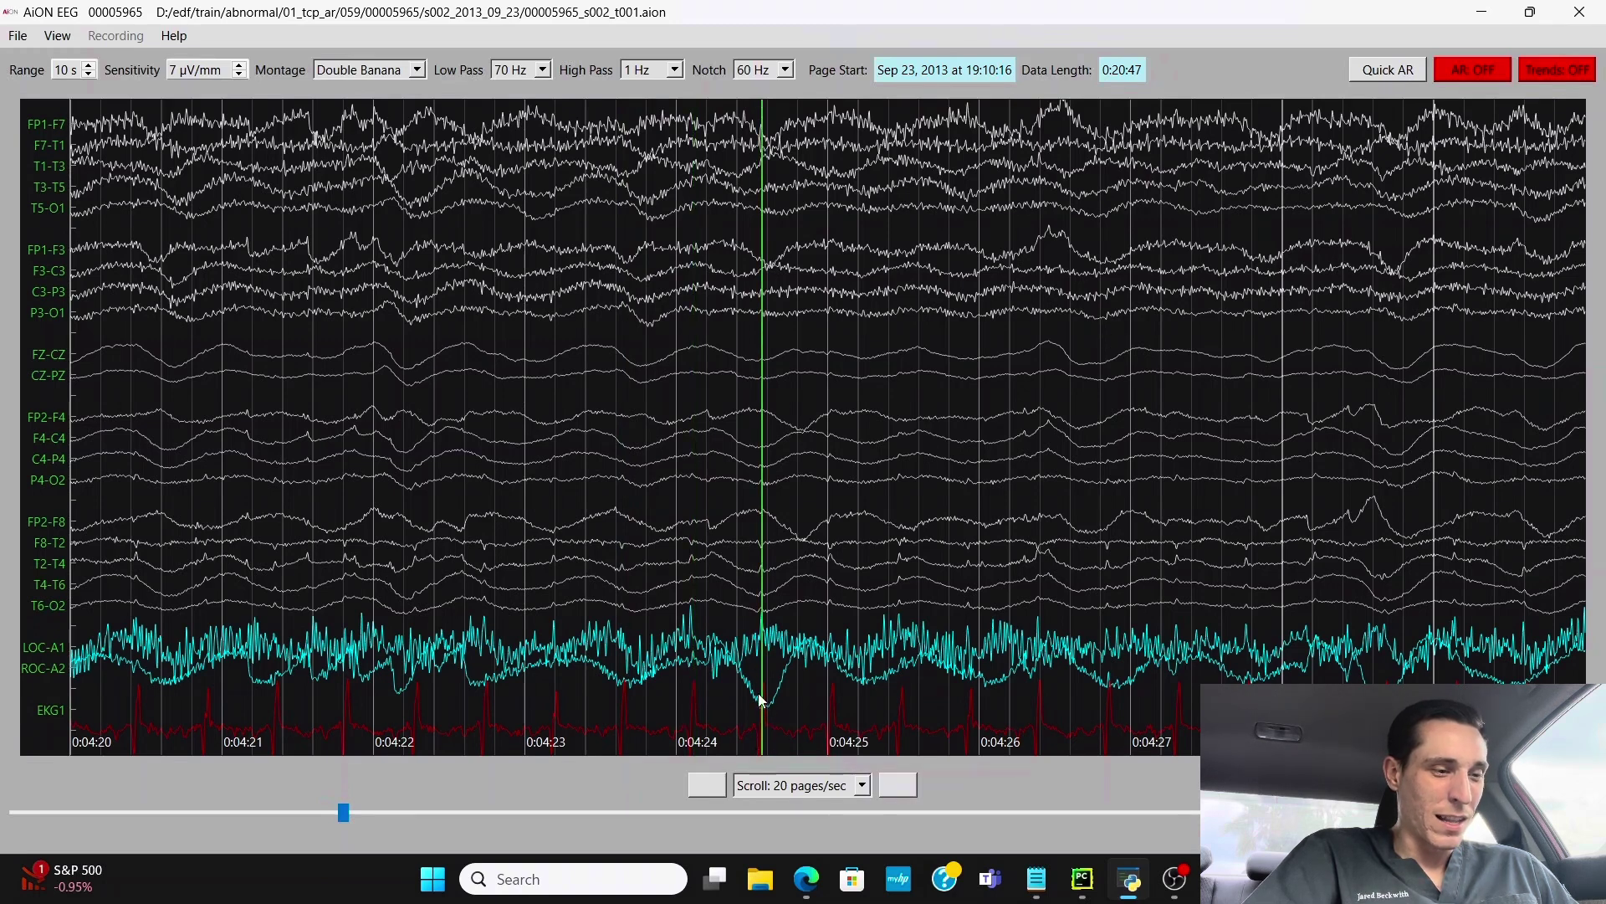
pyautogui.click(832, 606)
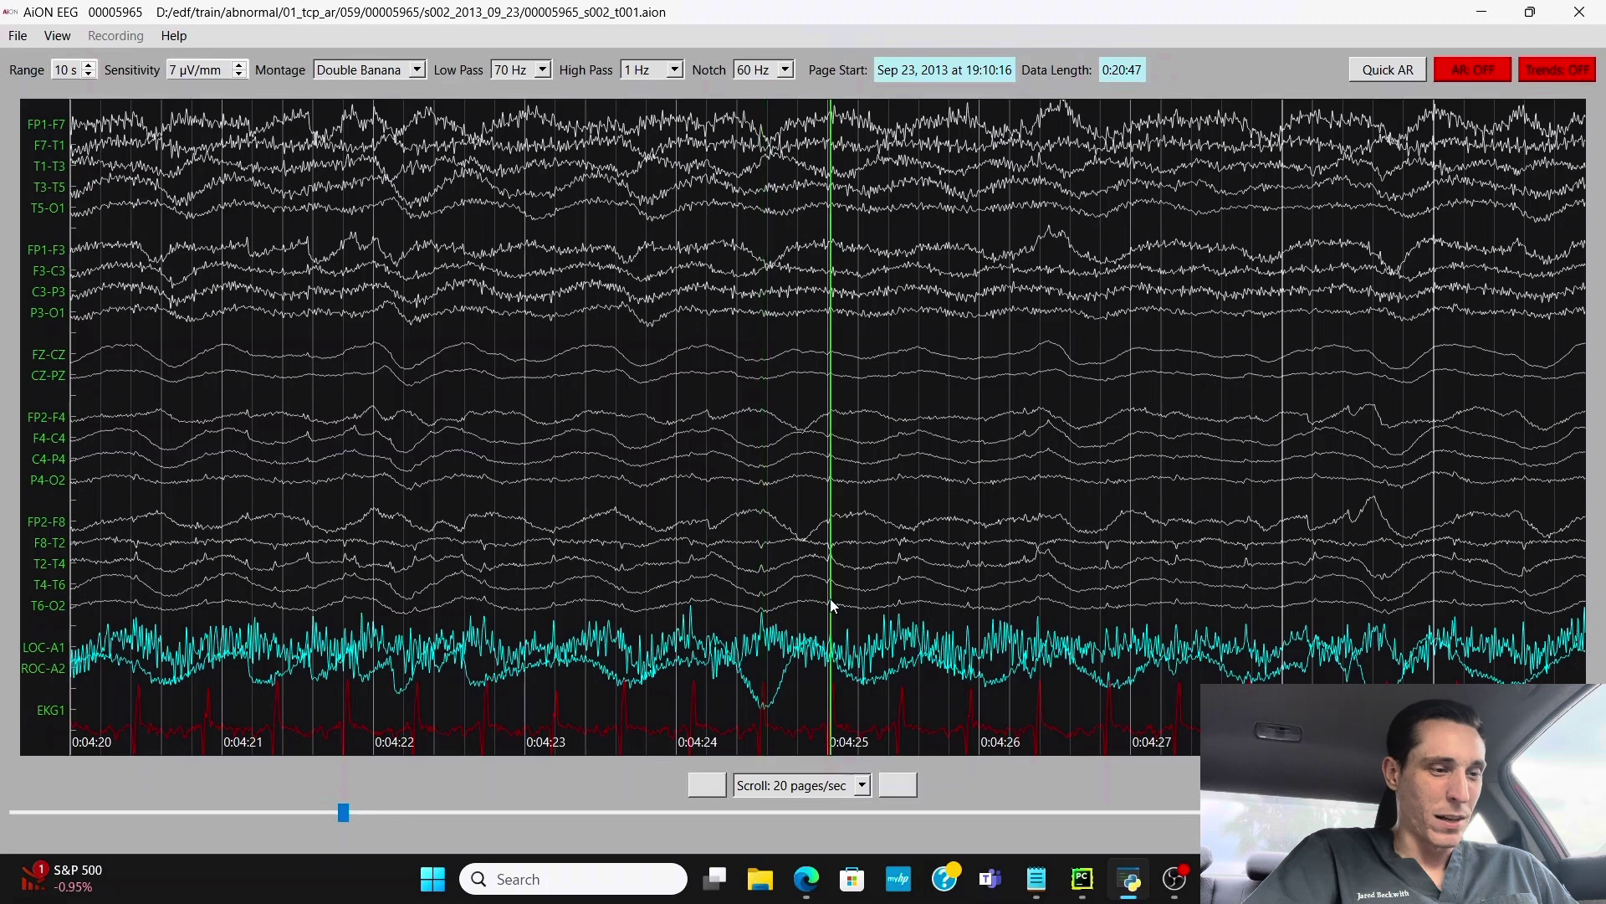
pyautogui.click(900, 580)
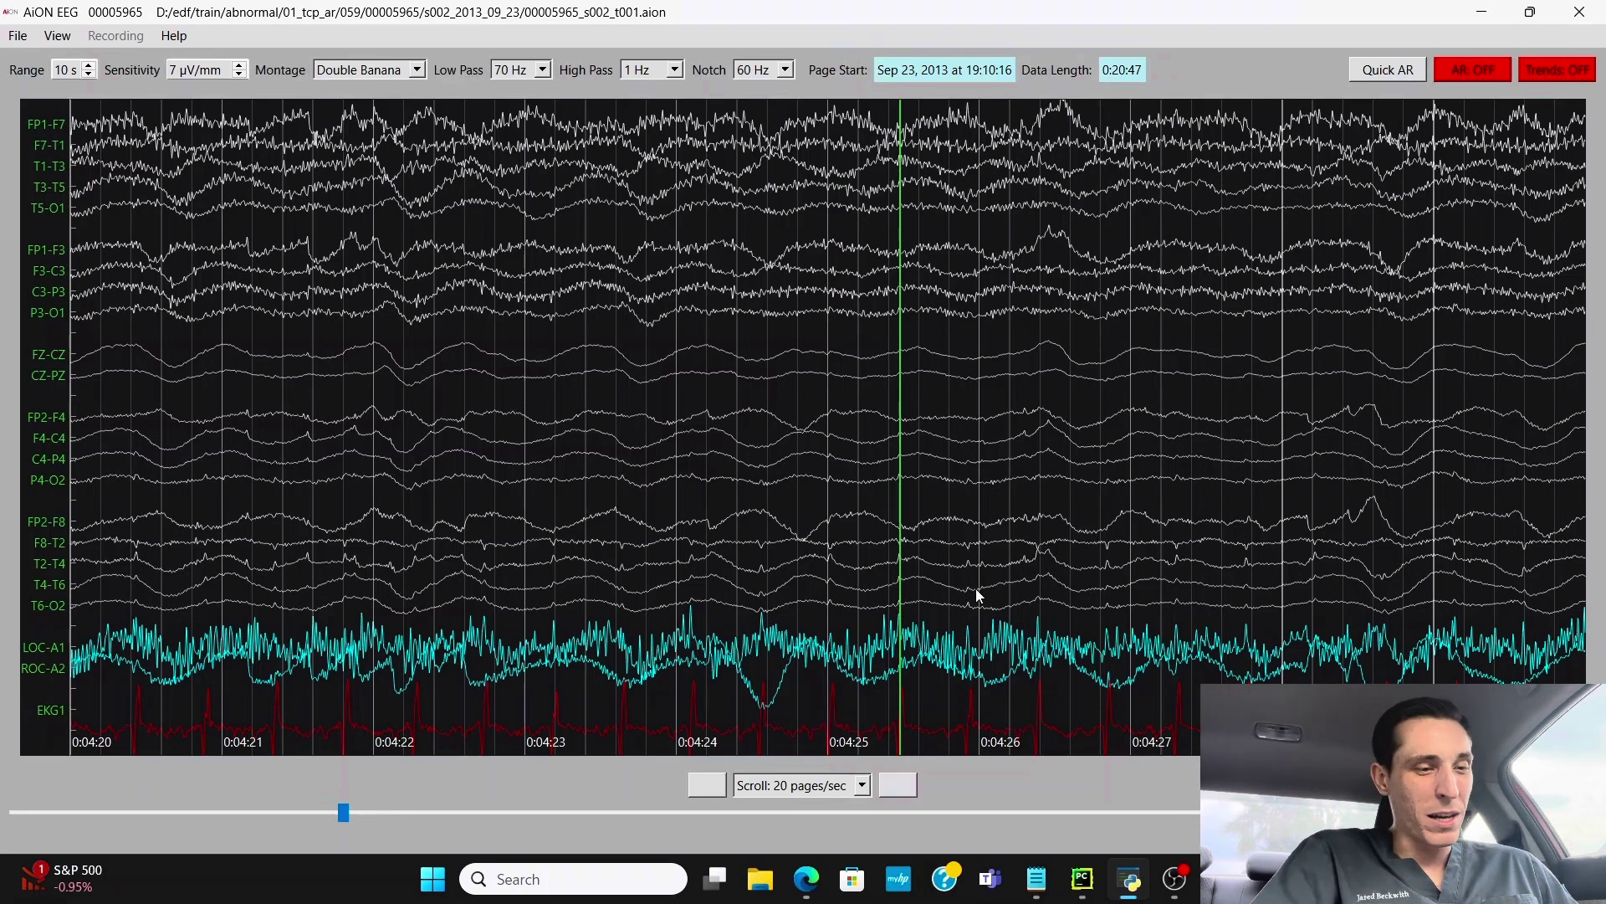
pyautogui.click(1108, 571)
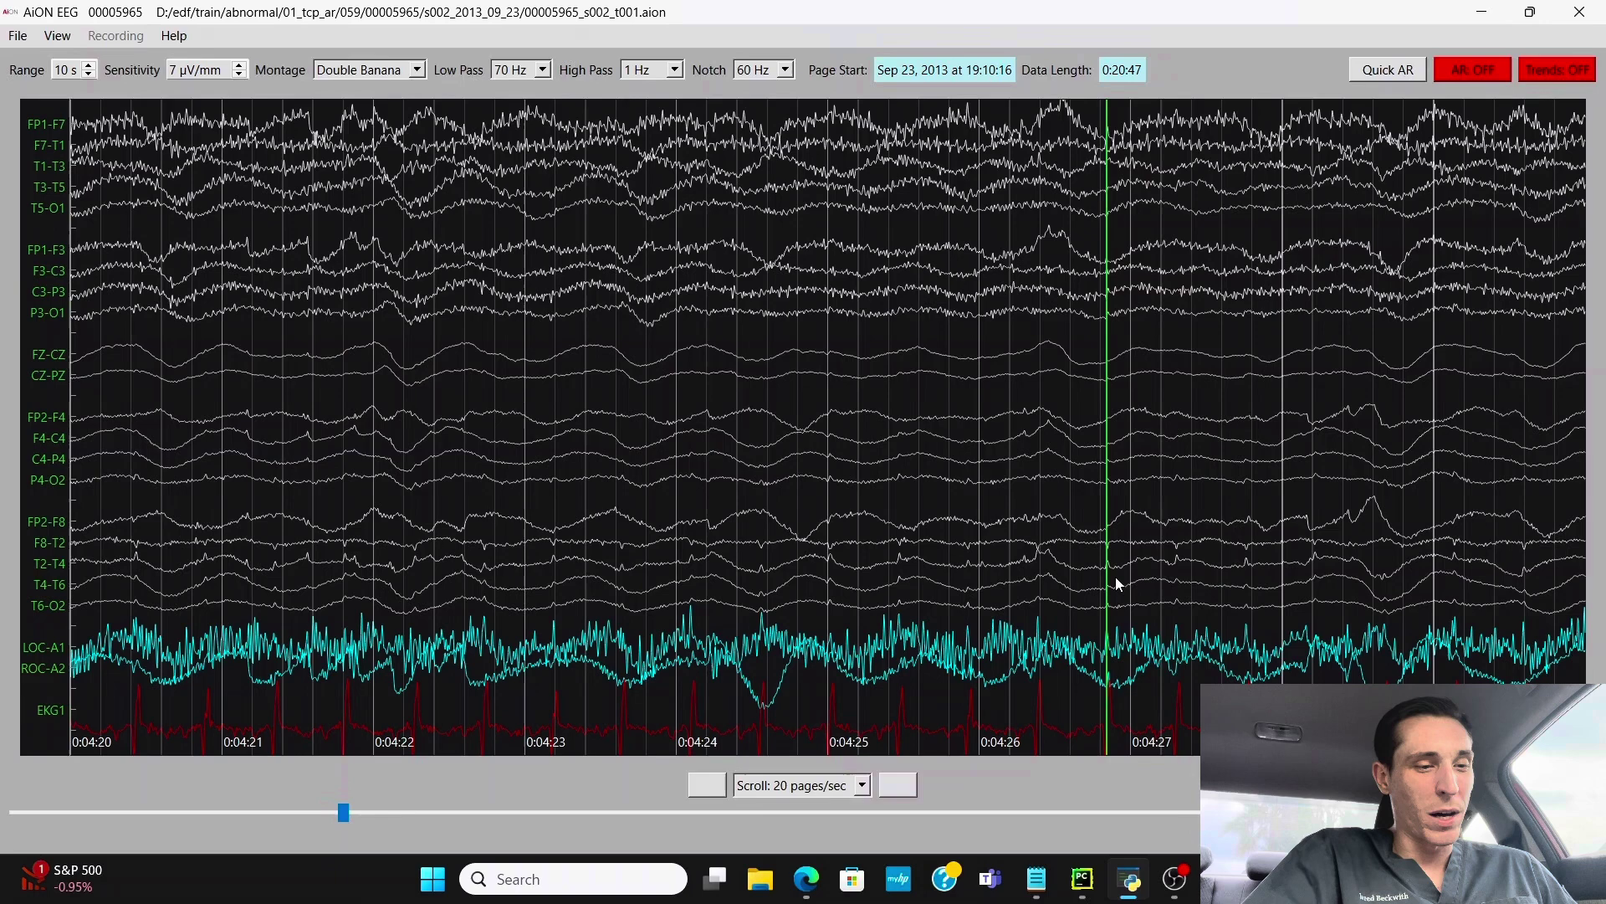
pyautogui.click(1180, 579)
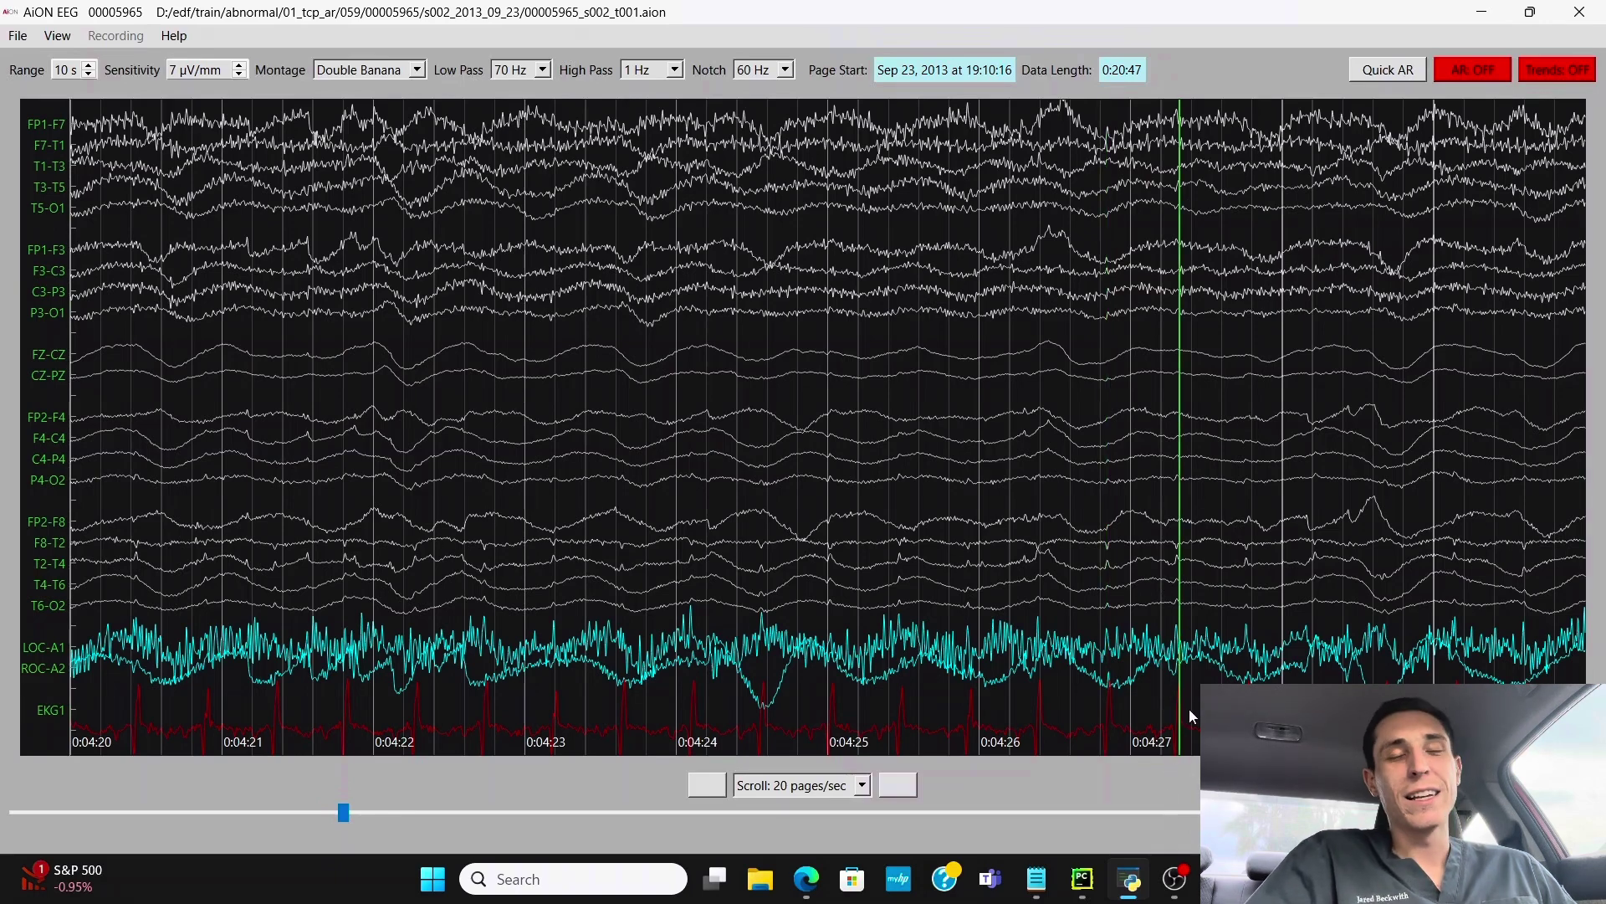
# Step: Page through the EEG from about 0:07:25 onward past the 0:09:00 stretch
pyautogui.scroll(-7, 1216, 638)
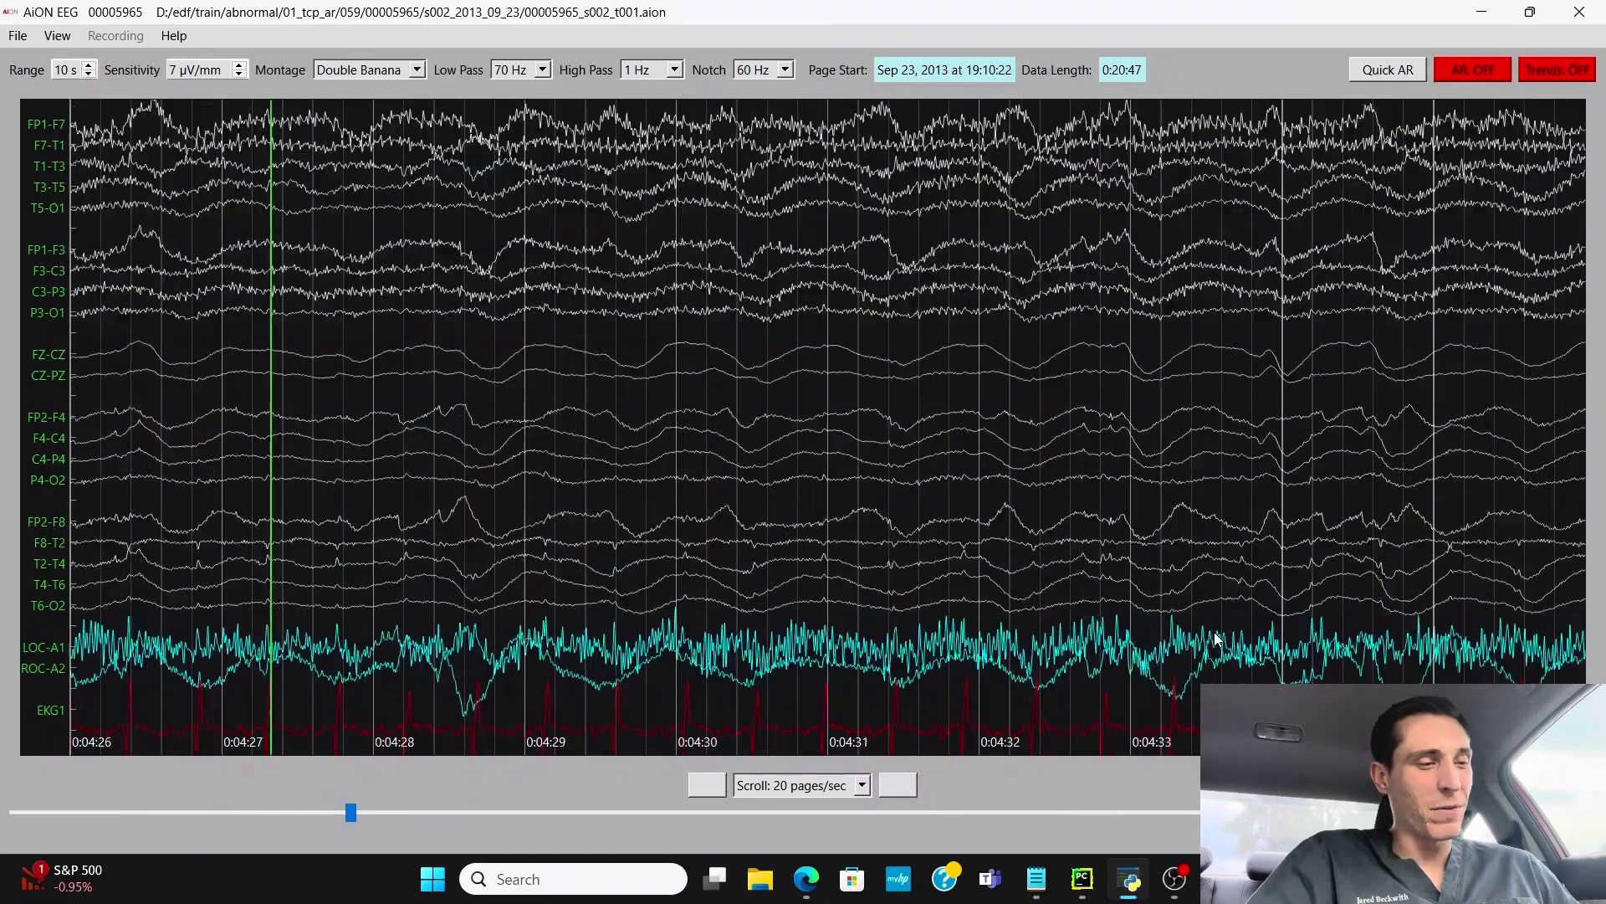
pyautogui.scroll(-7, 1216, 639)
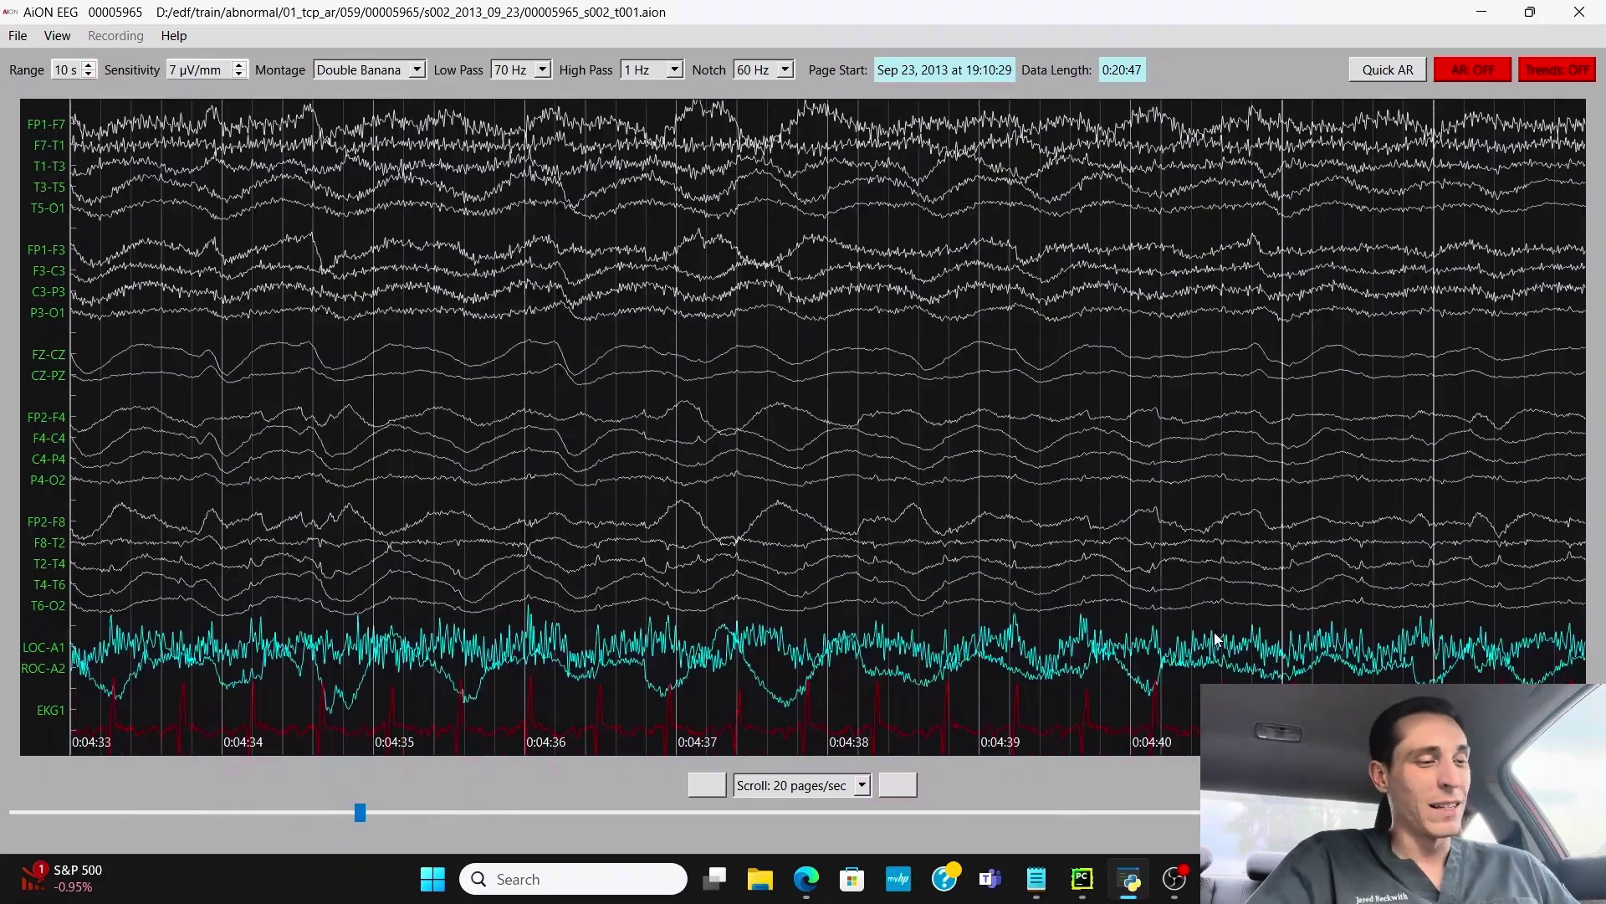
pyautogui.scroll(-4, 1213, 631)
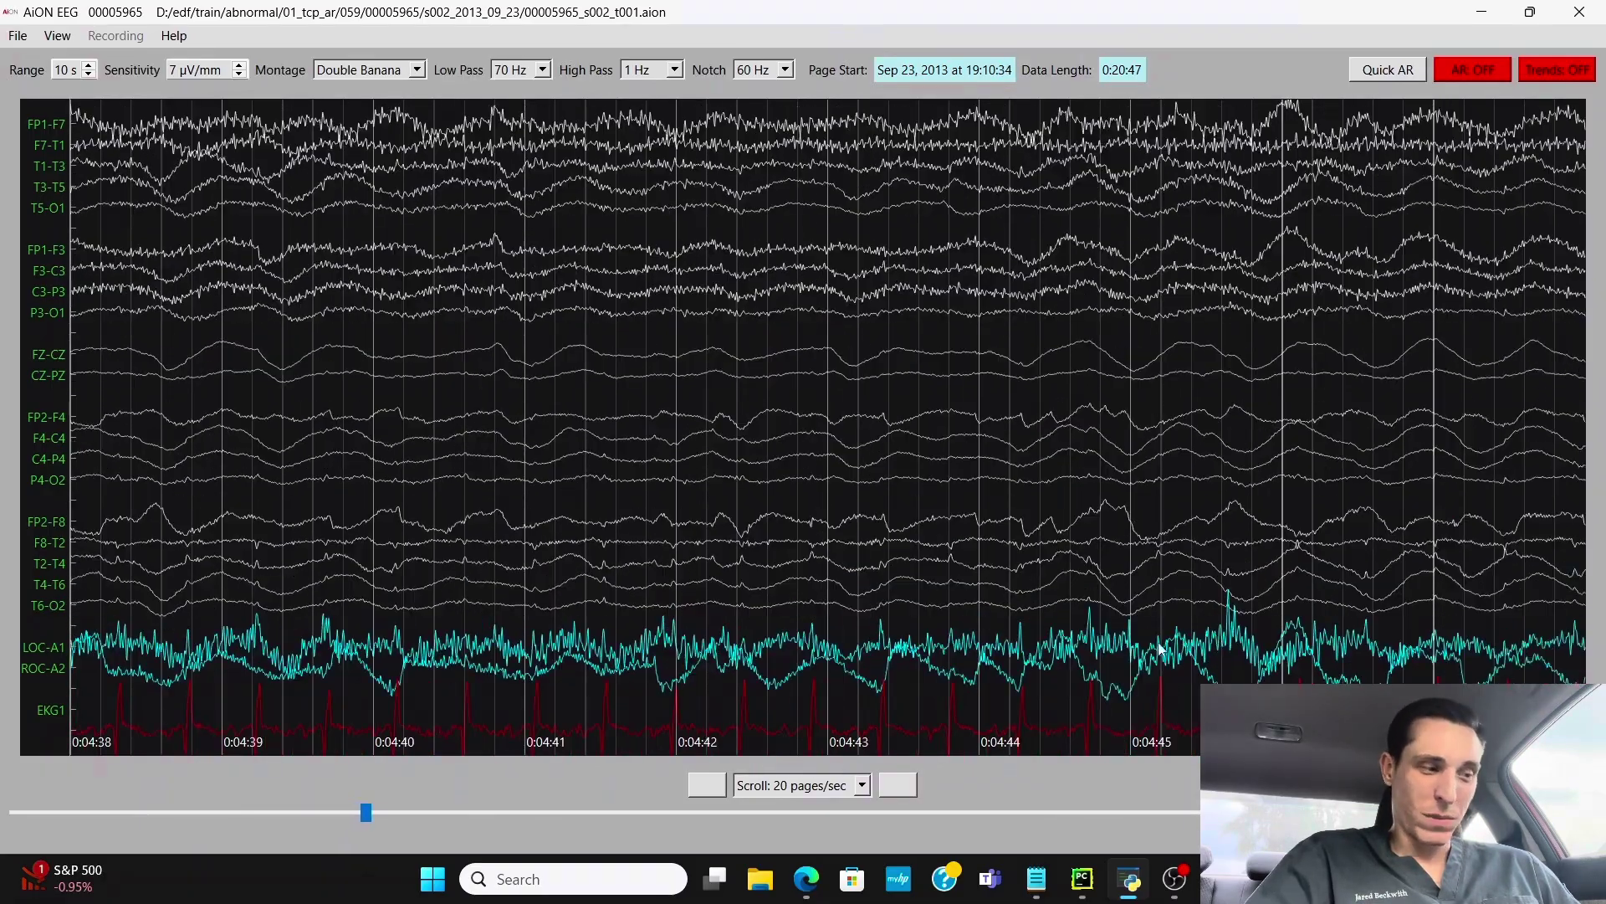
pyautogui.scroll(-15, 756, 560)
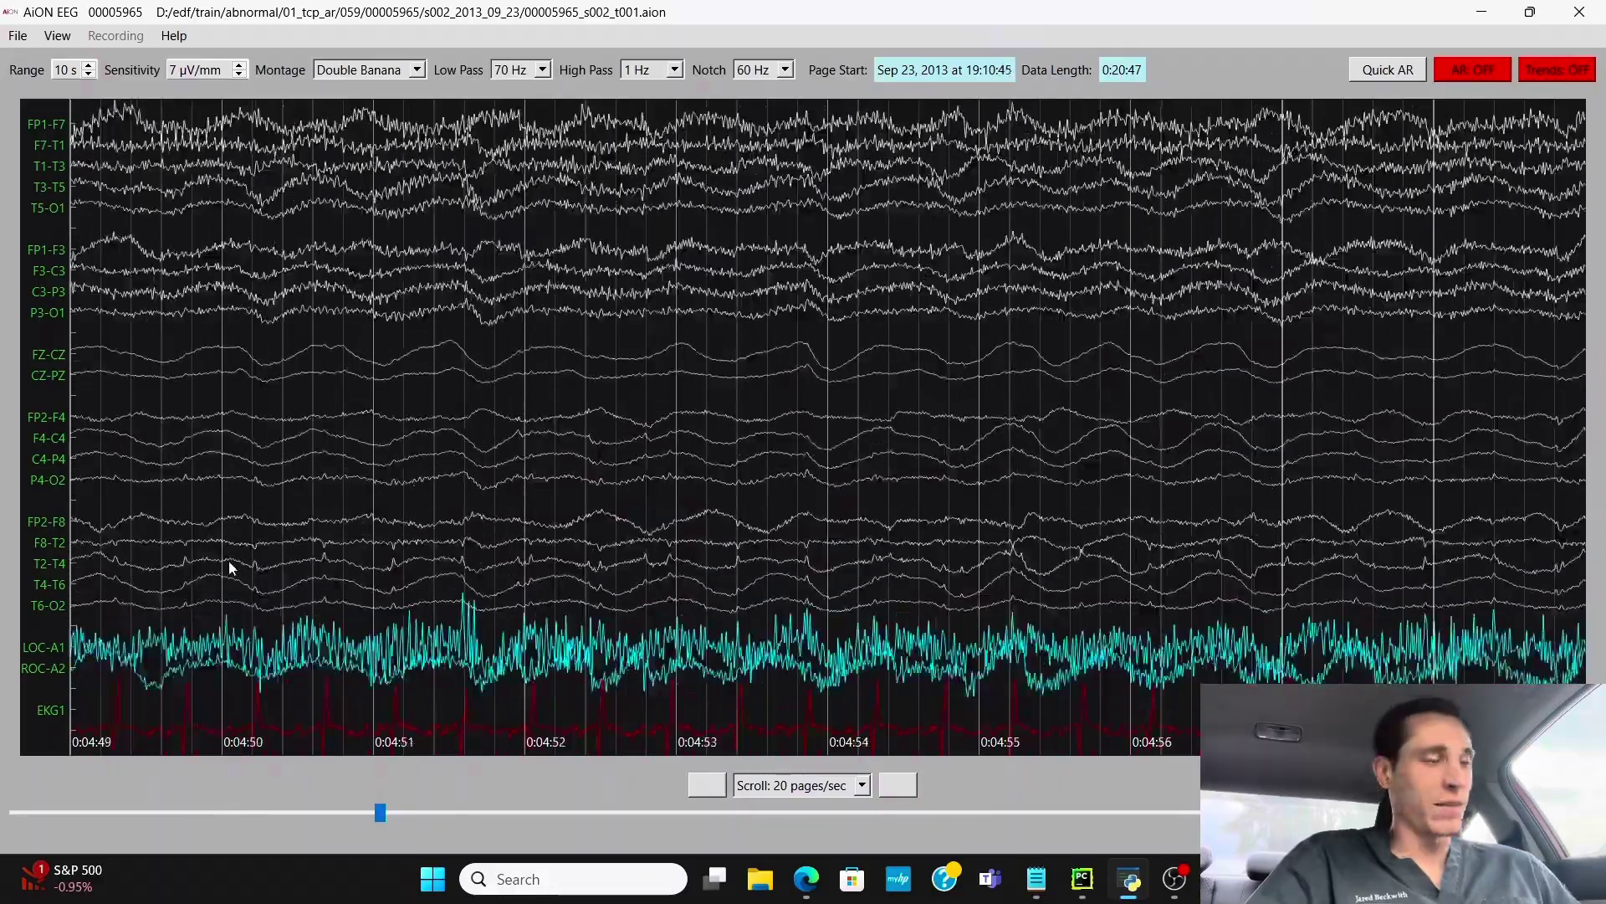
pyautogui.scroll(-15, 227, 561)
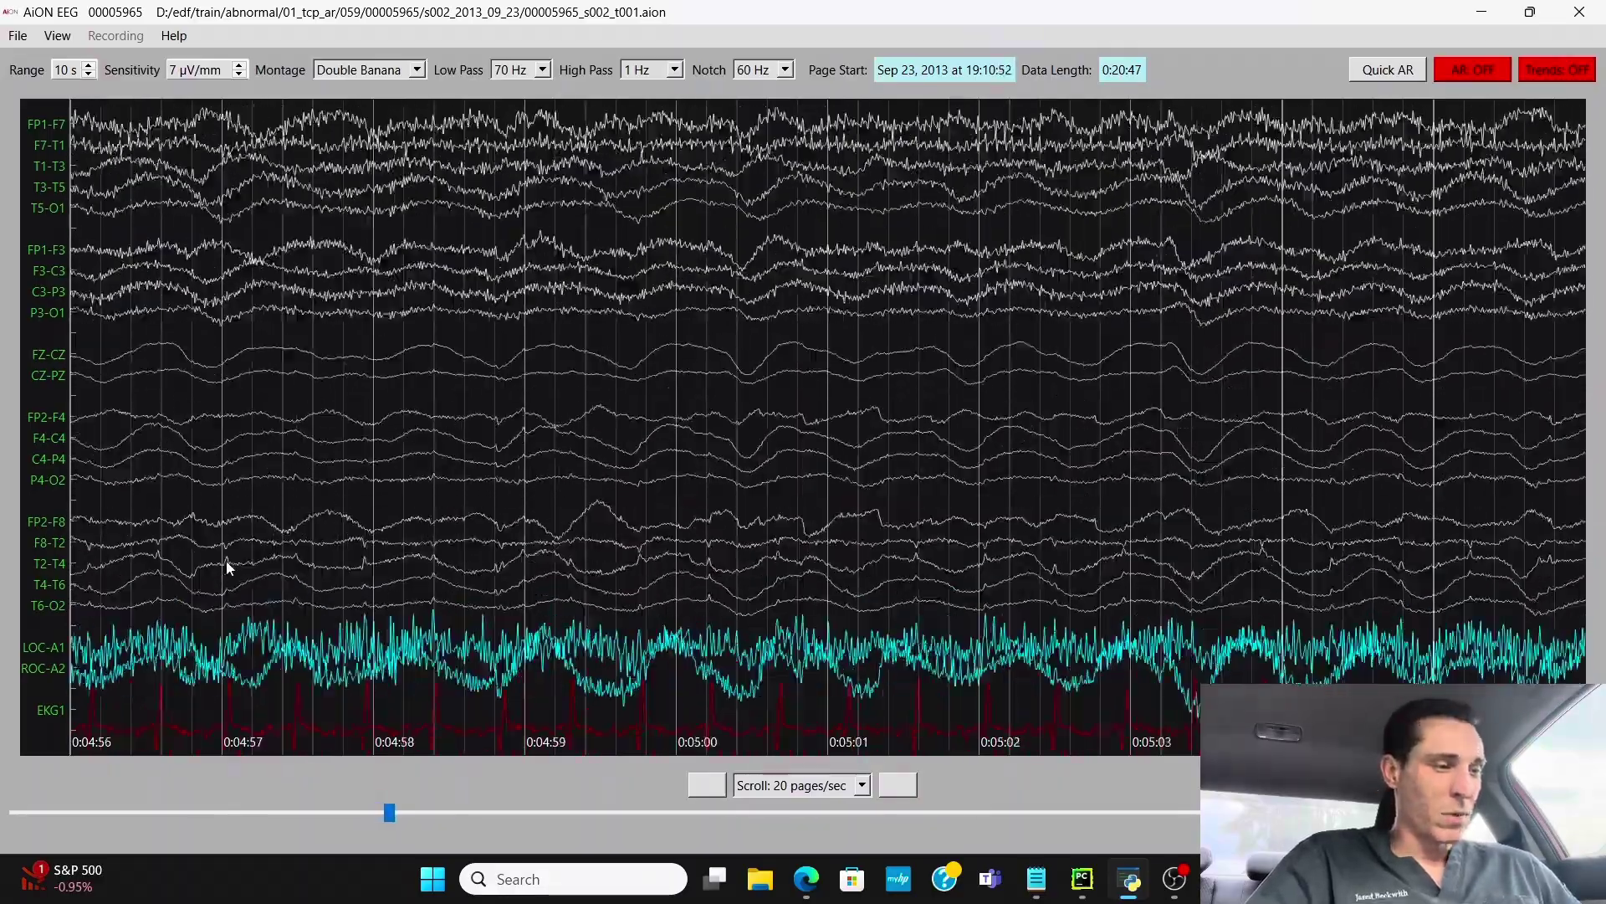
pyautogui.scroll(-17, 226, 561)
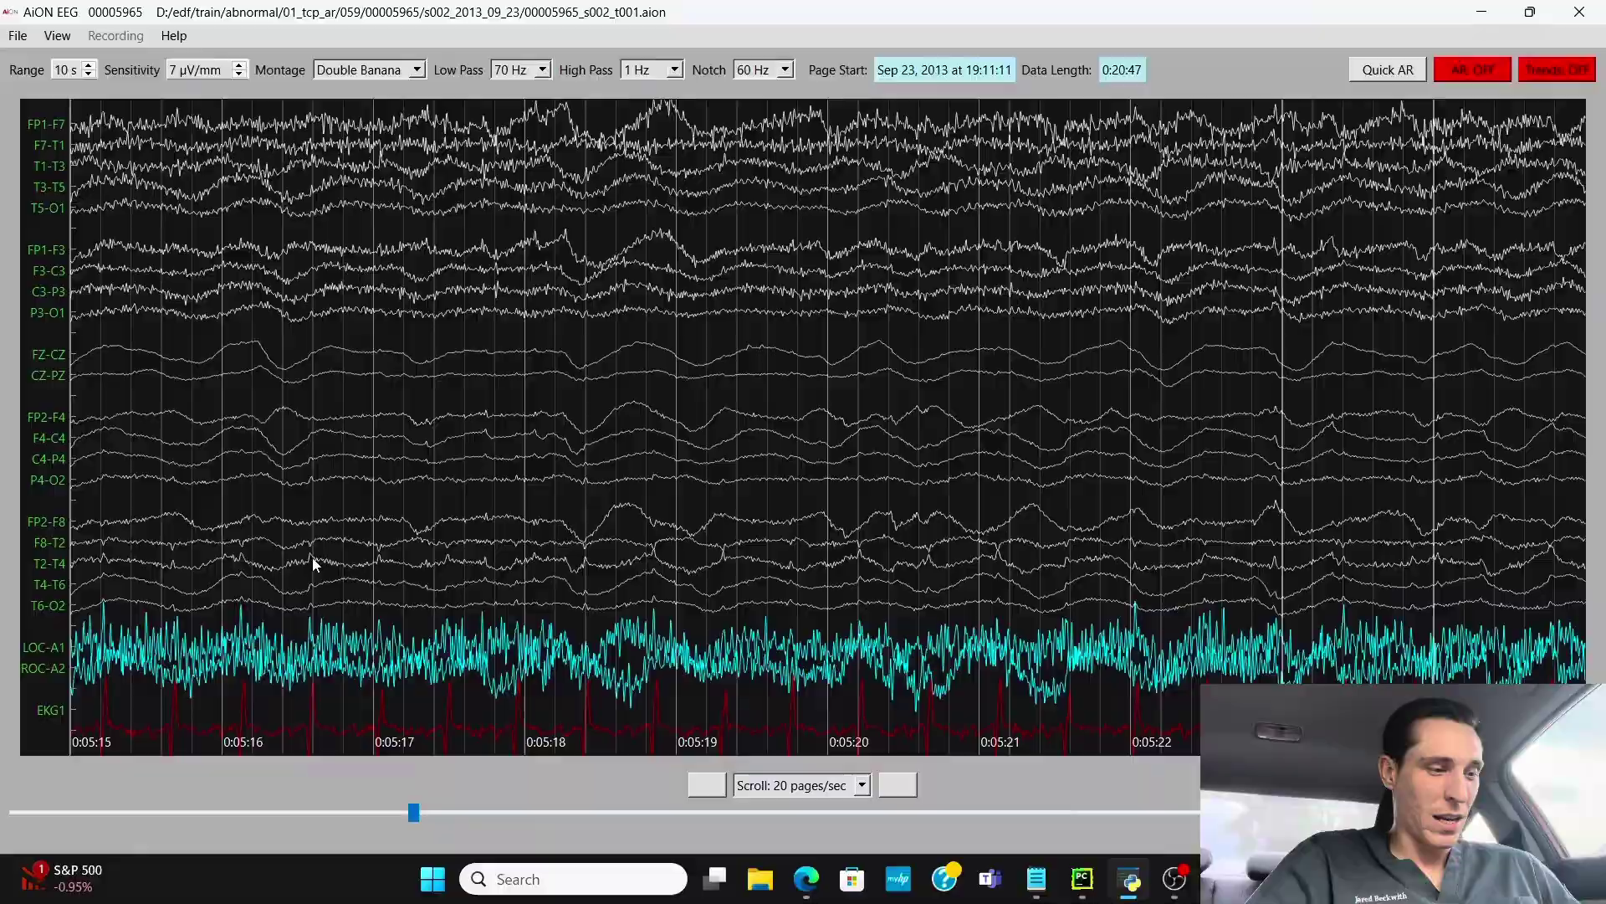
pyautogui.scroll(-20, 326, 565)
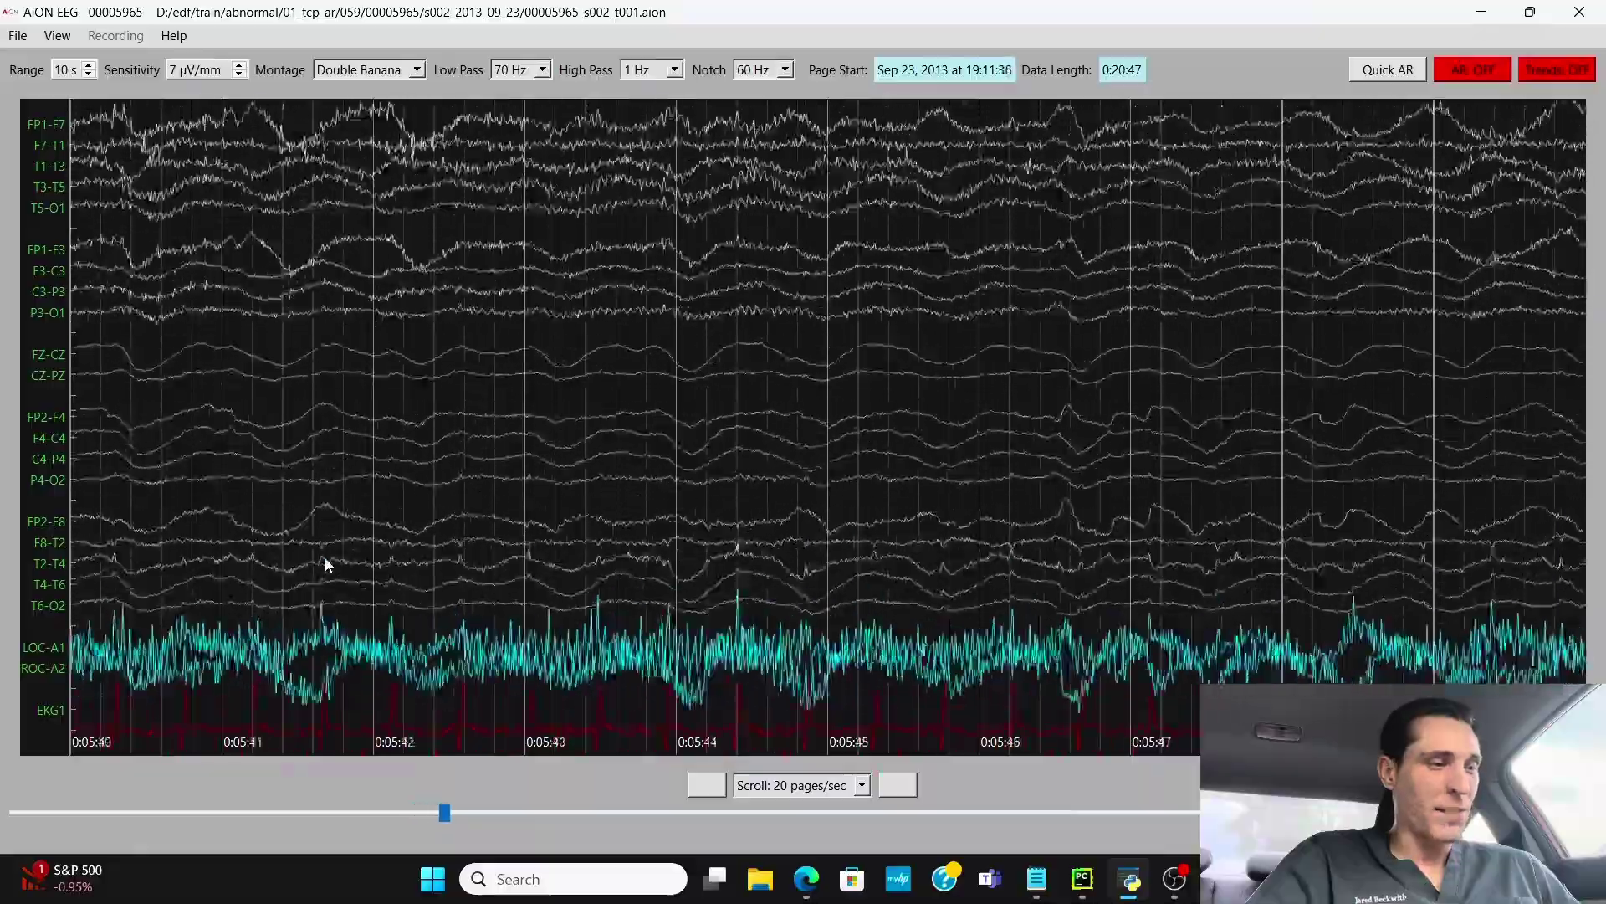
pyautogui.scroll(-20, 325, 565)
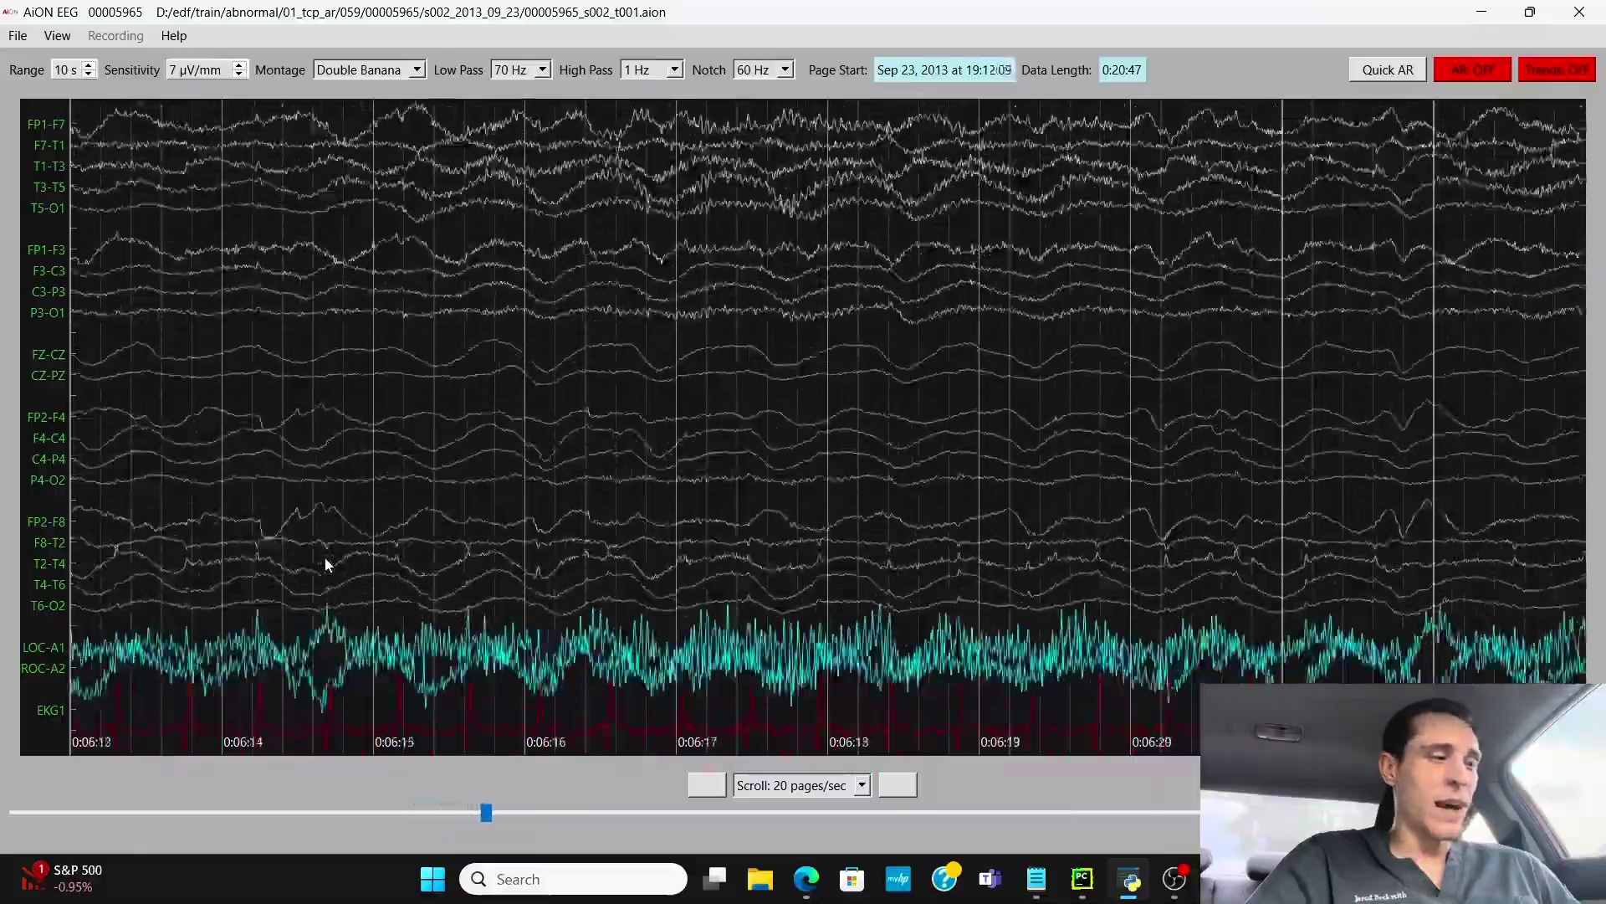
pyautogui.scroll(-20, 325, 564)
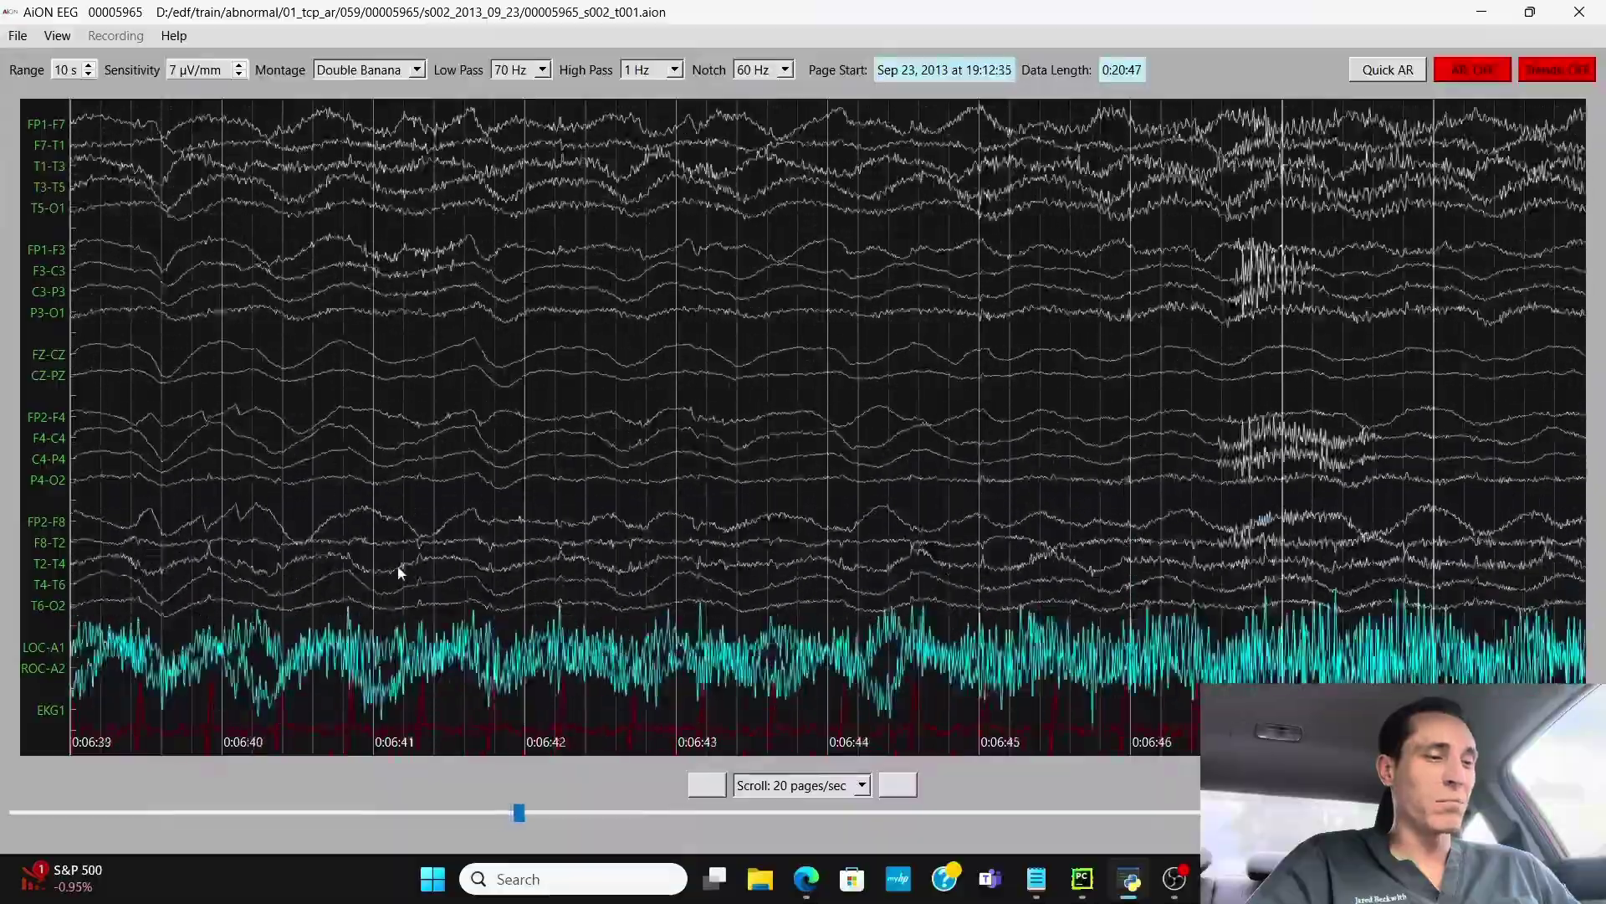
pyautogui.scroll(-20, 493, 551)
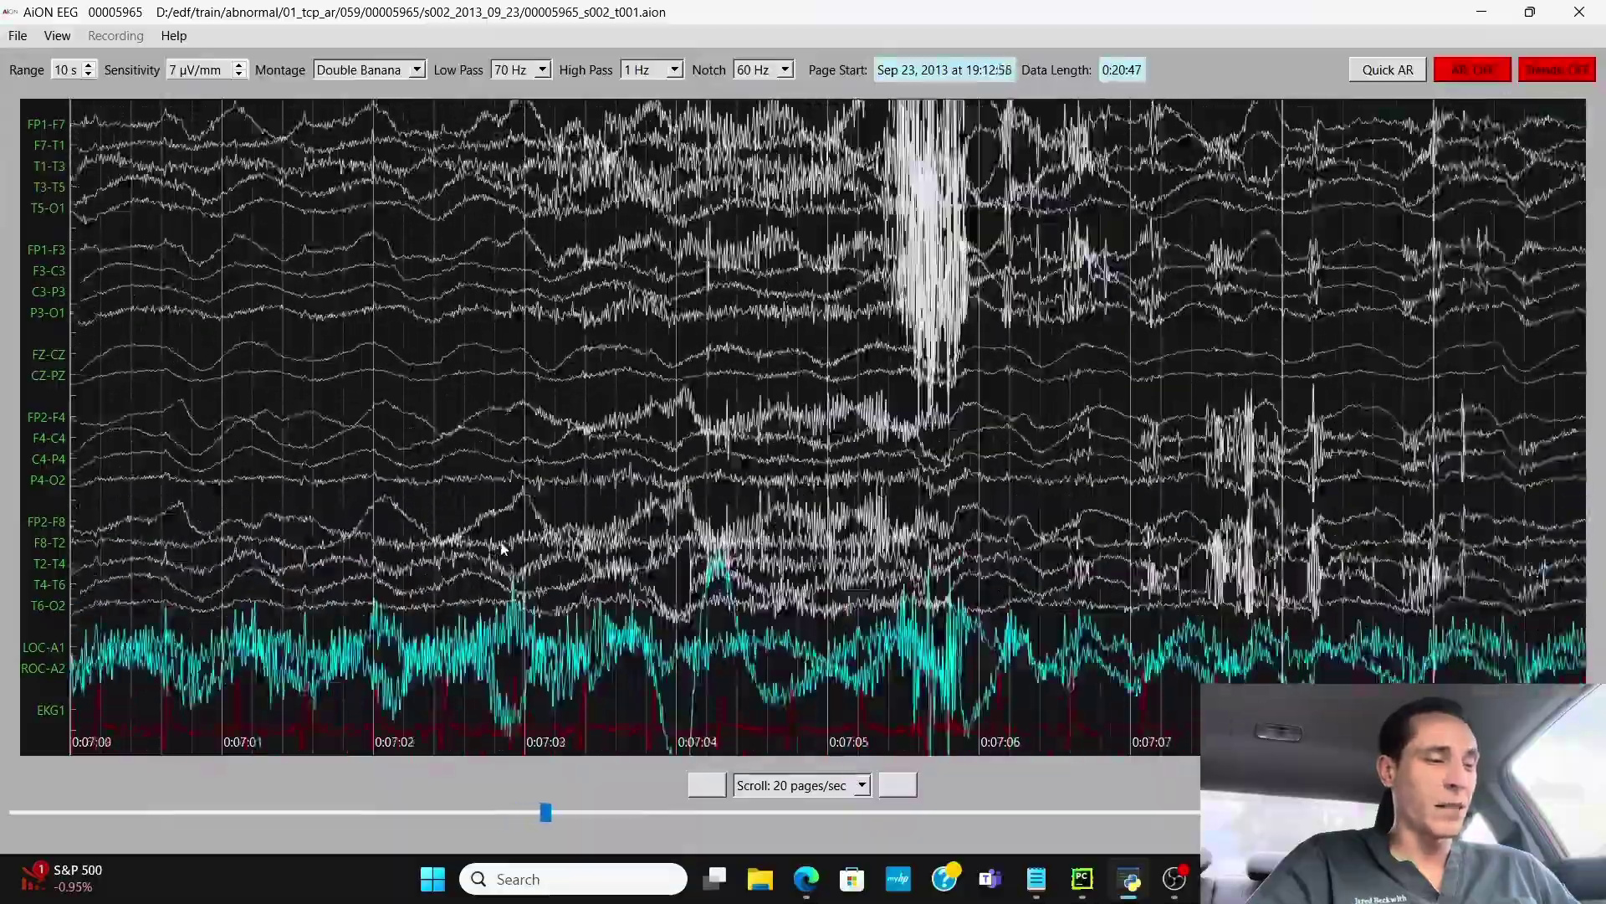
pyautogui.scroll(-20, 501, 548)
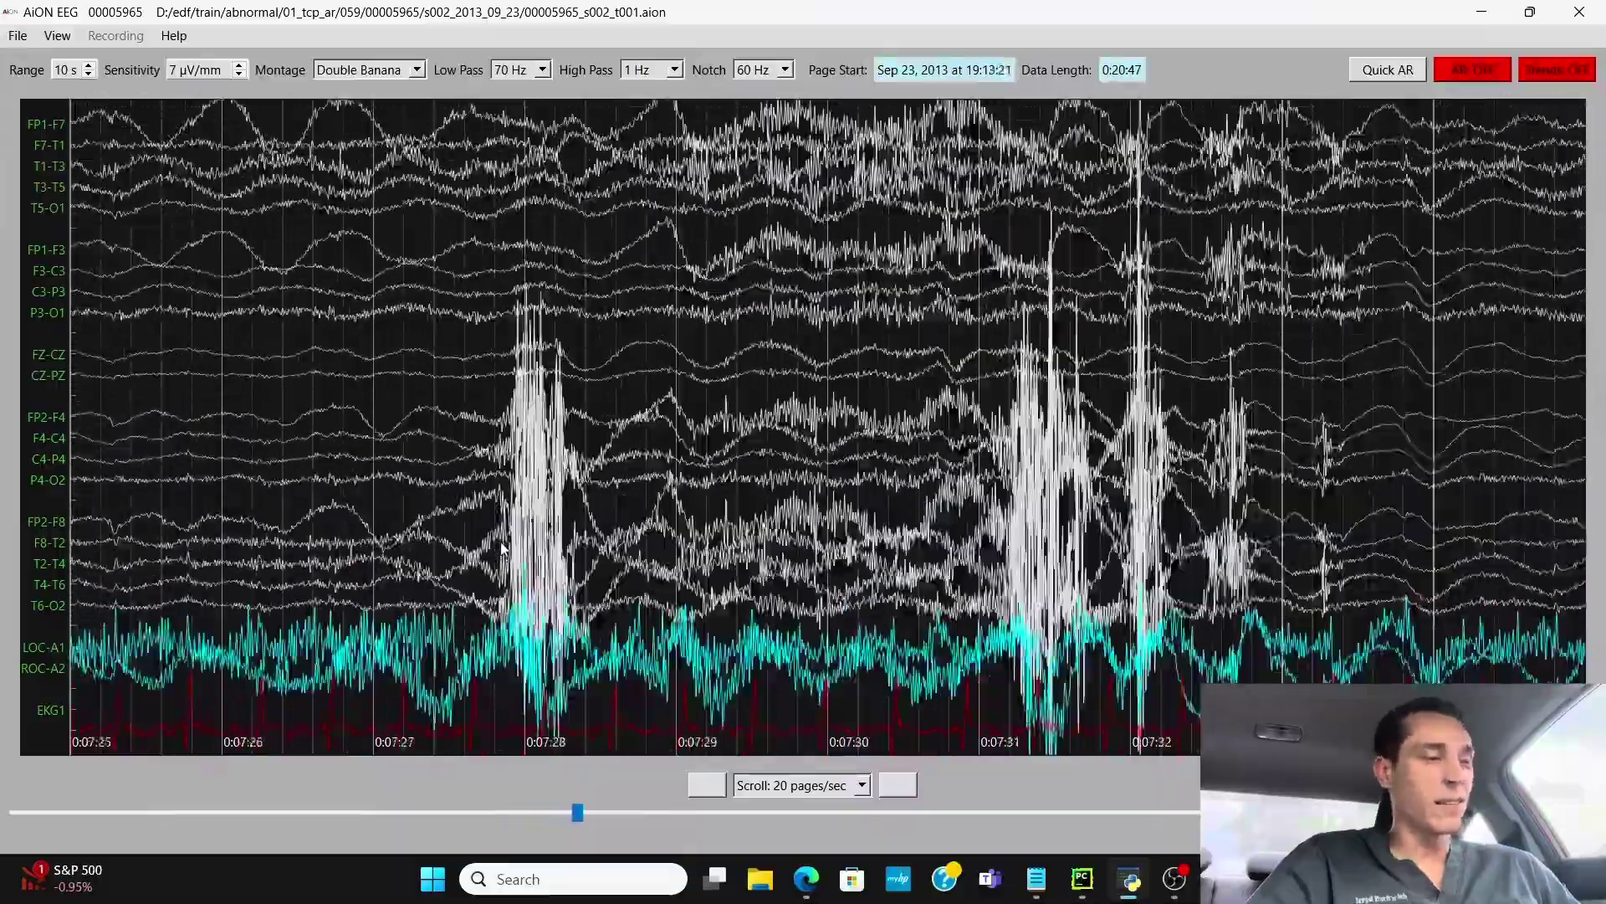
pyautogui.scroll(-5, 503, 549)
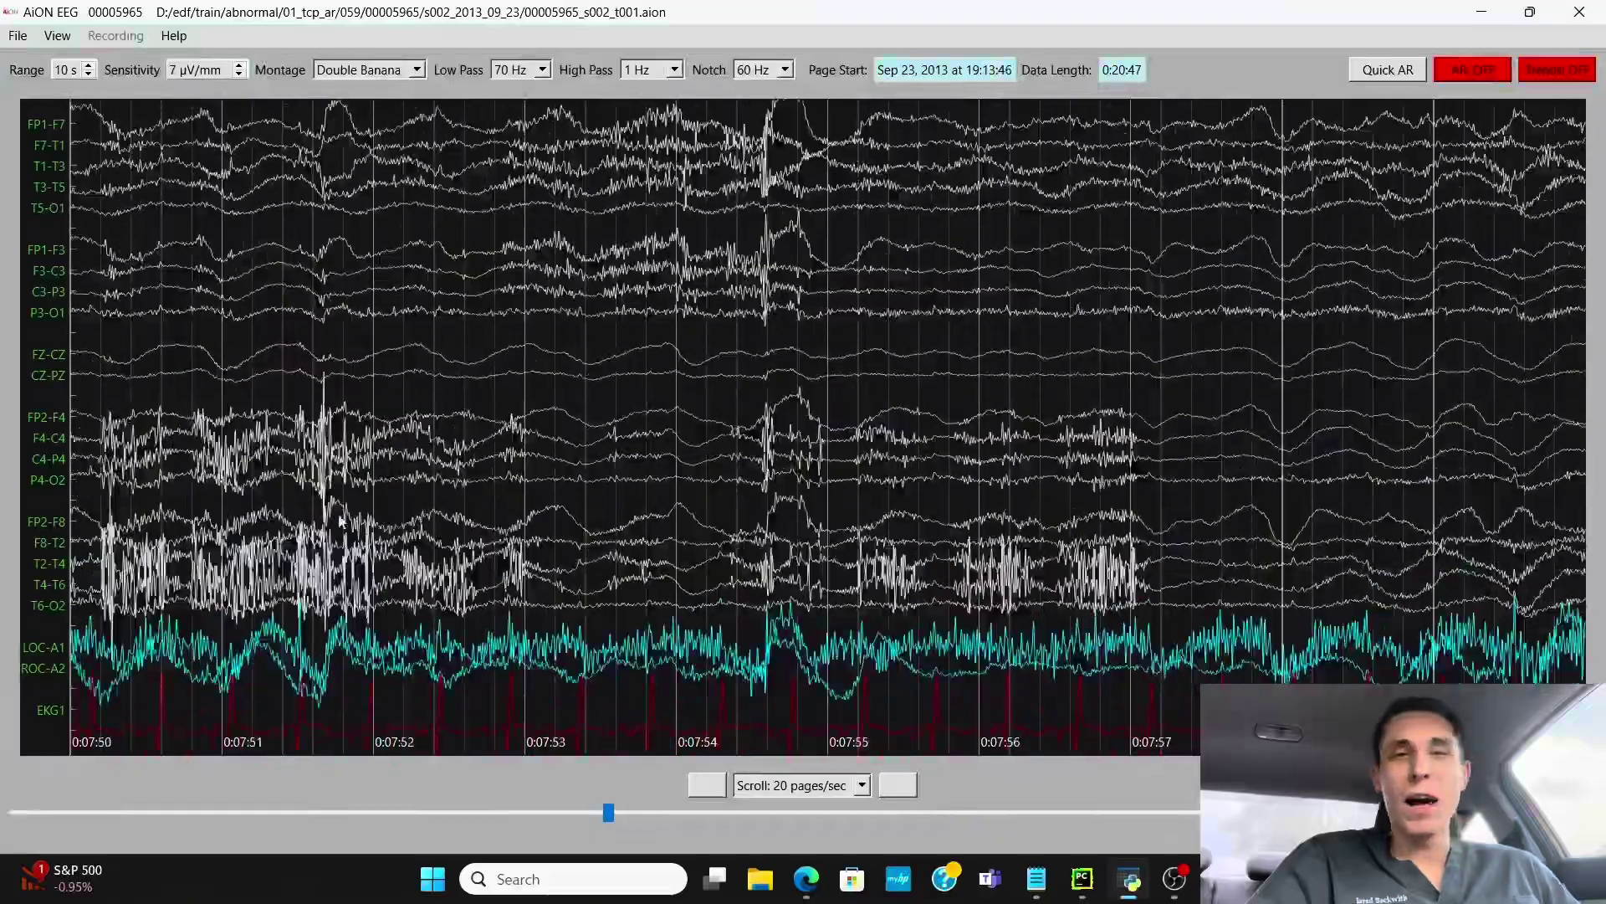
pyautogui.scroll(1, 335, 514)
pyautogui.scroll(-3, 361, 515)
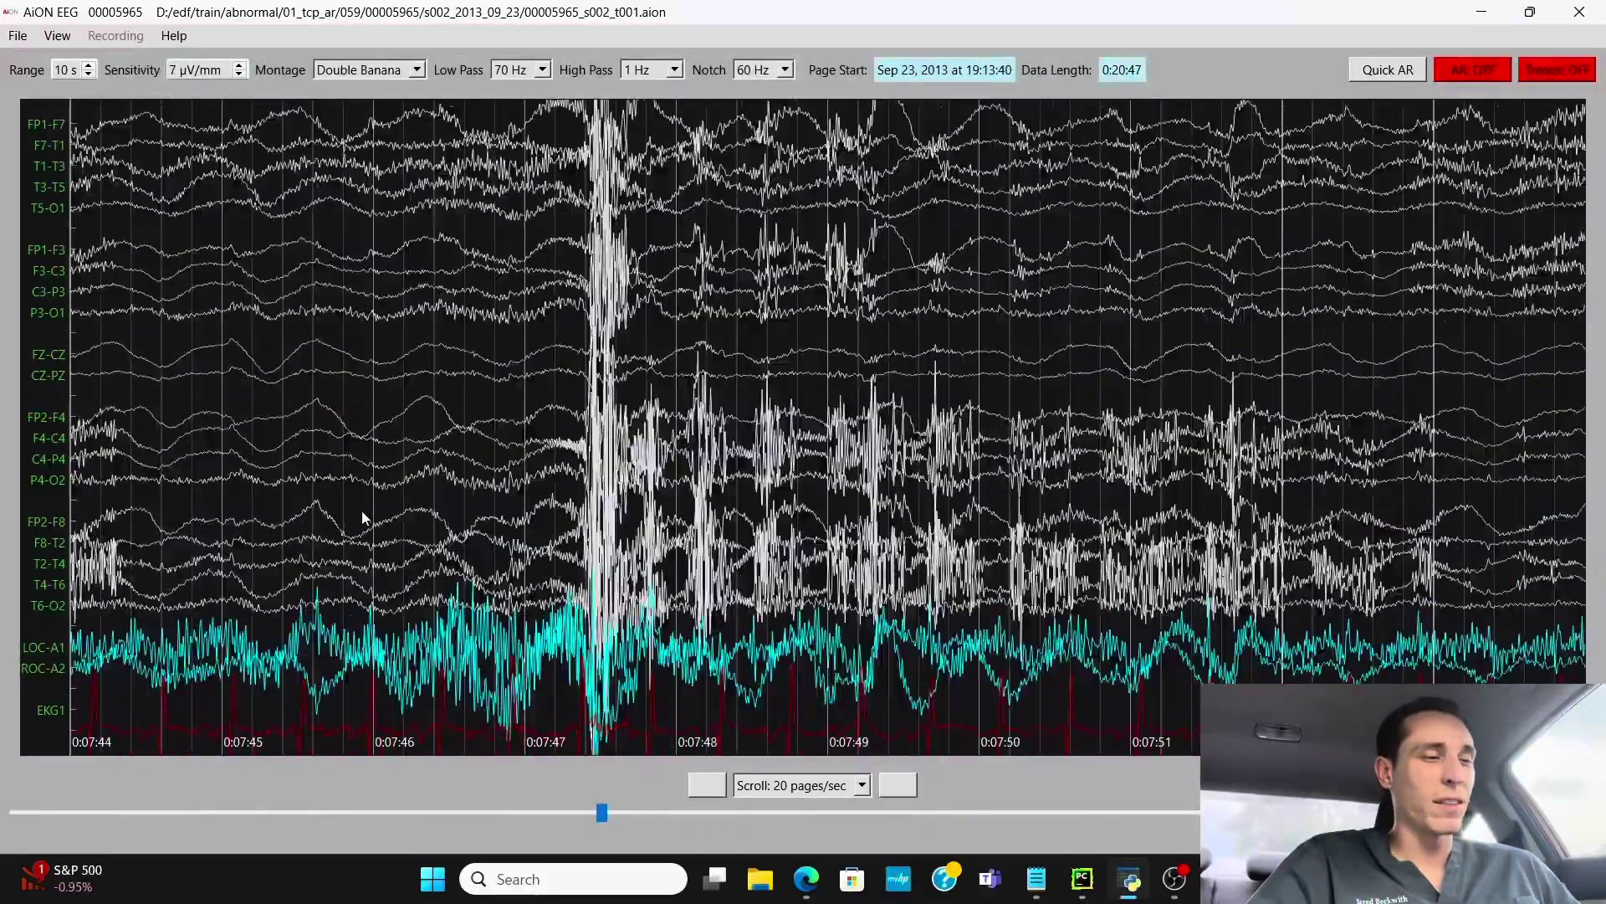
pyautogui.scroll(-1, 361, 511)
pyautogui.scroll(-1, 595, 575)
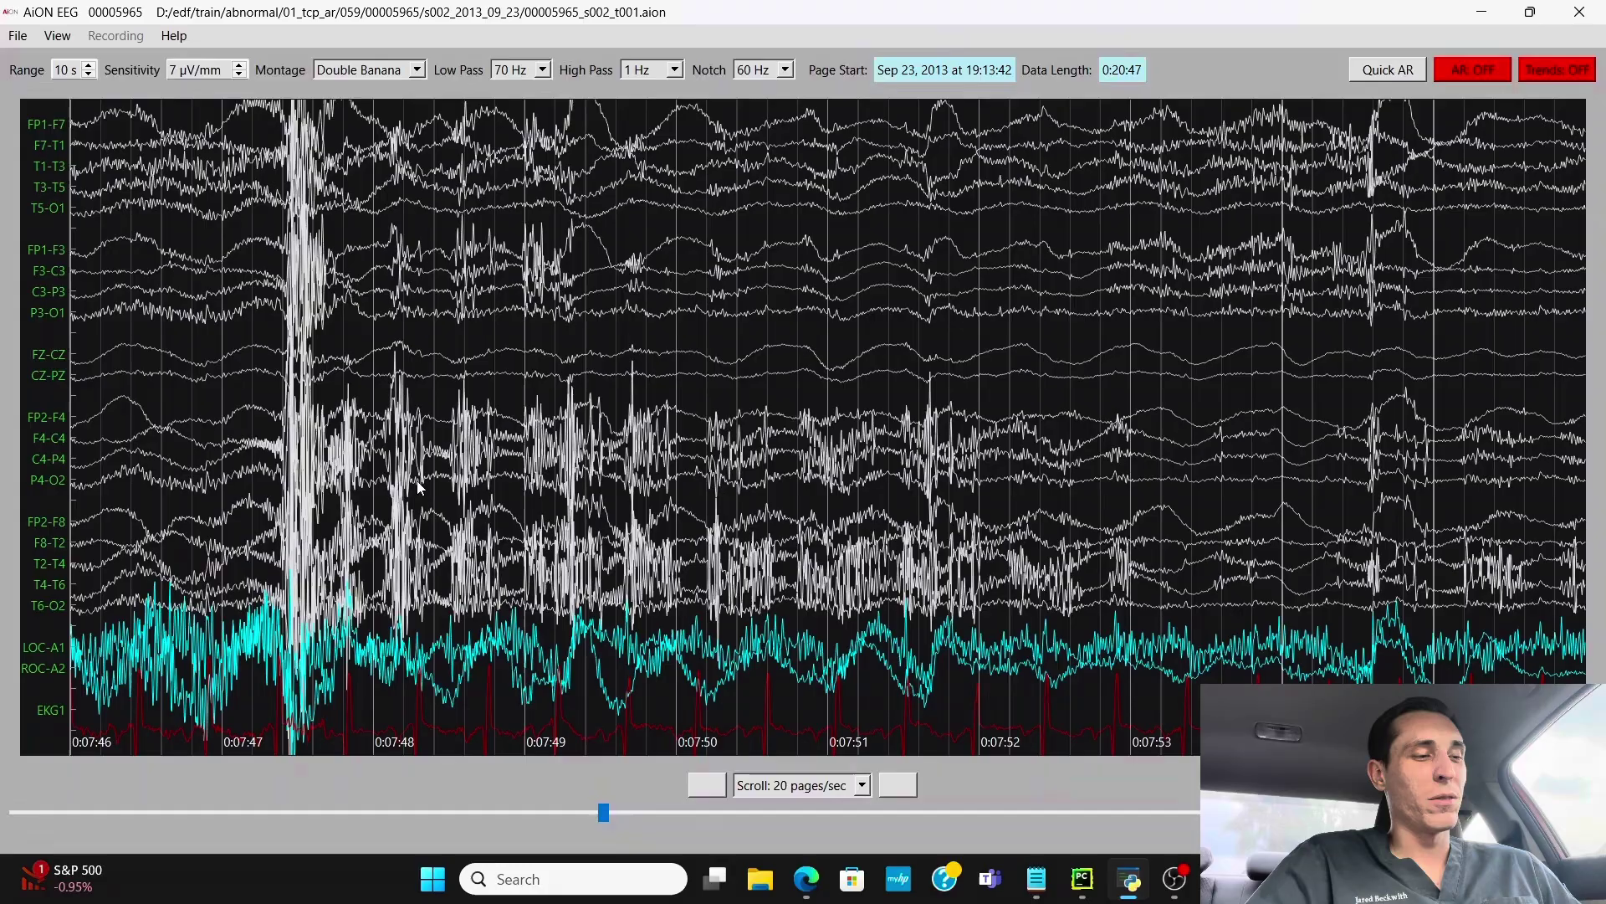
pyautogui.scroll(-9, 416, 480)
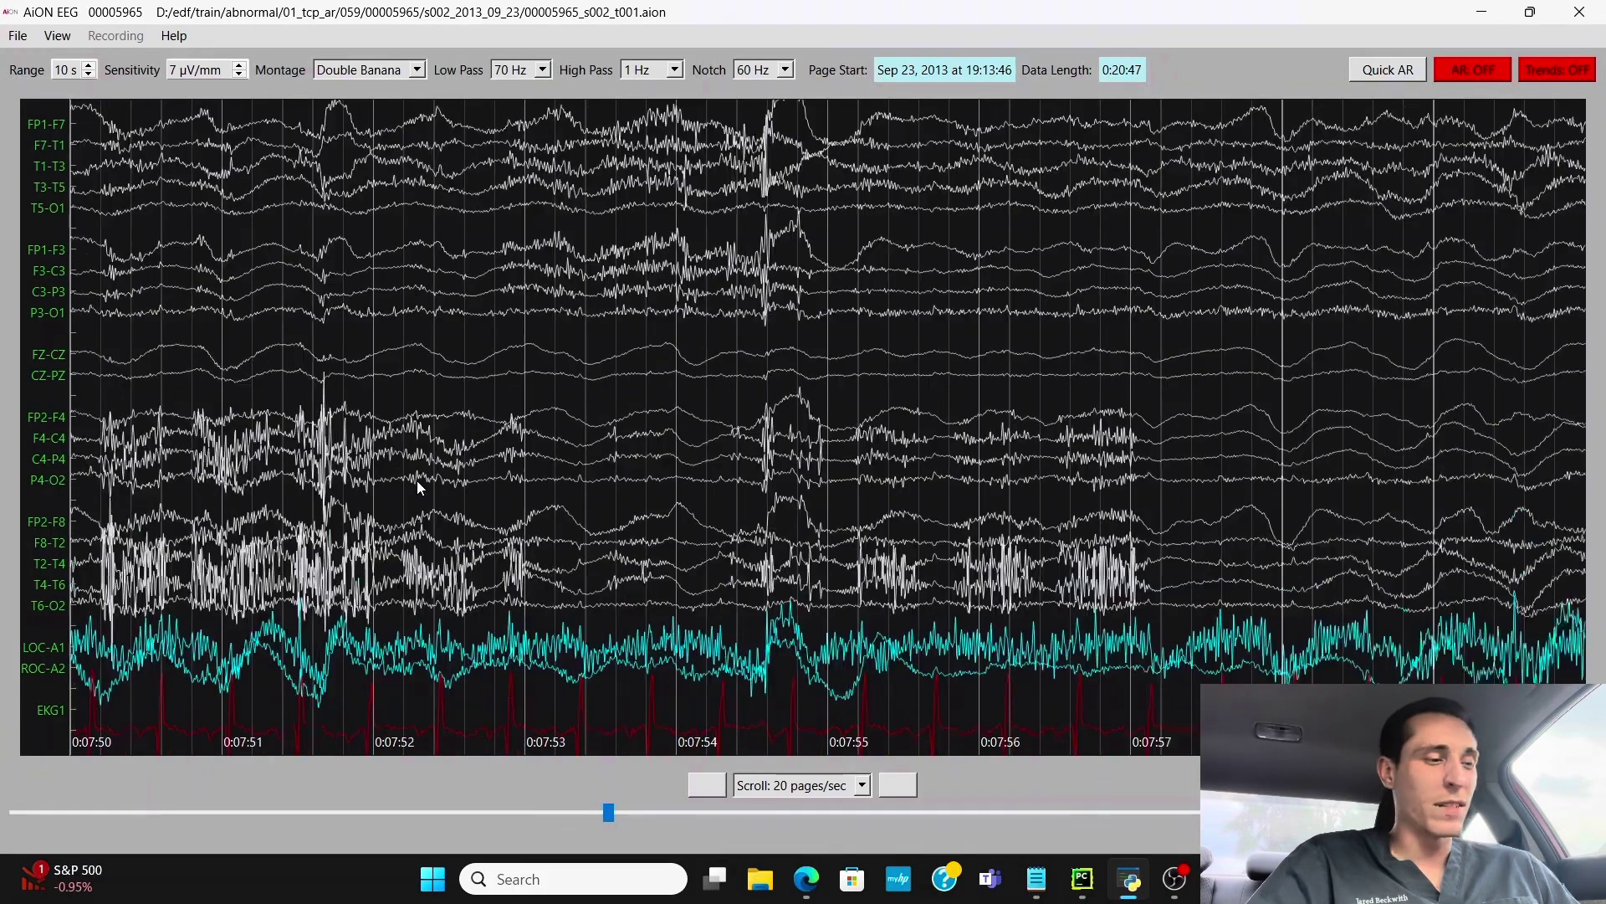
pyautogui.scroll(-7, 417, 481)
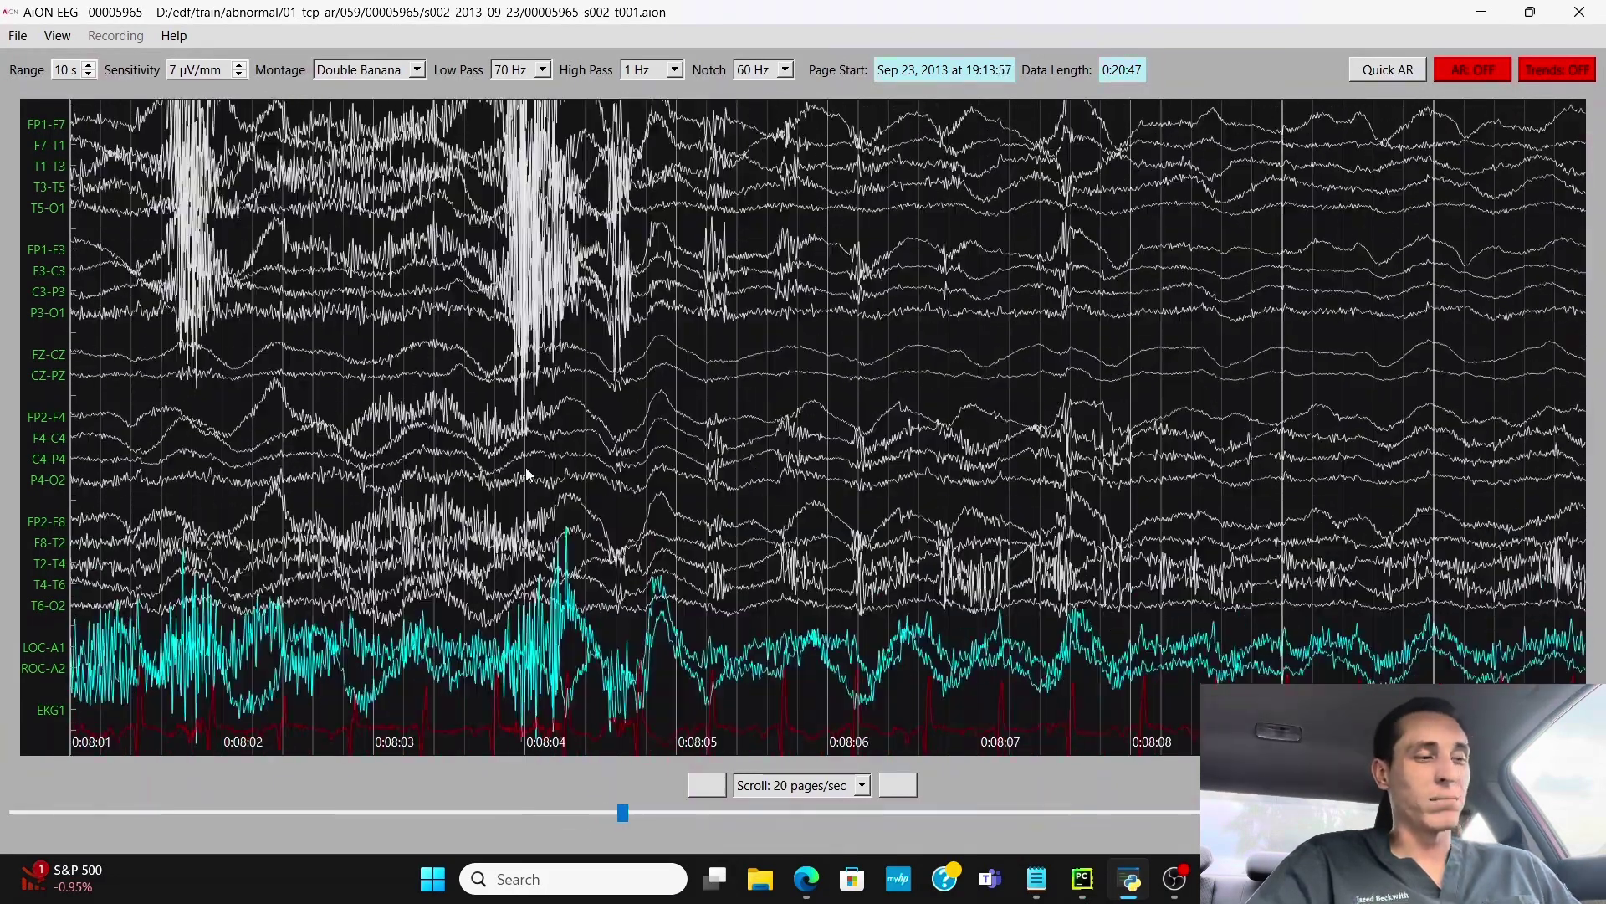
pyautogui.scroll(-6, 526, 469)
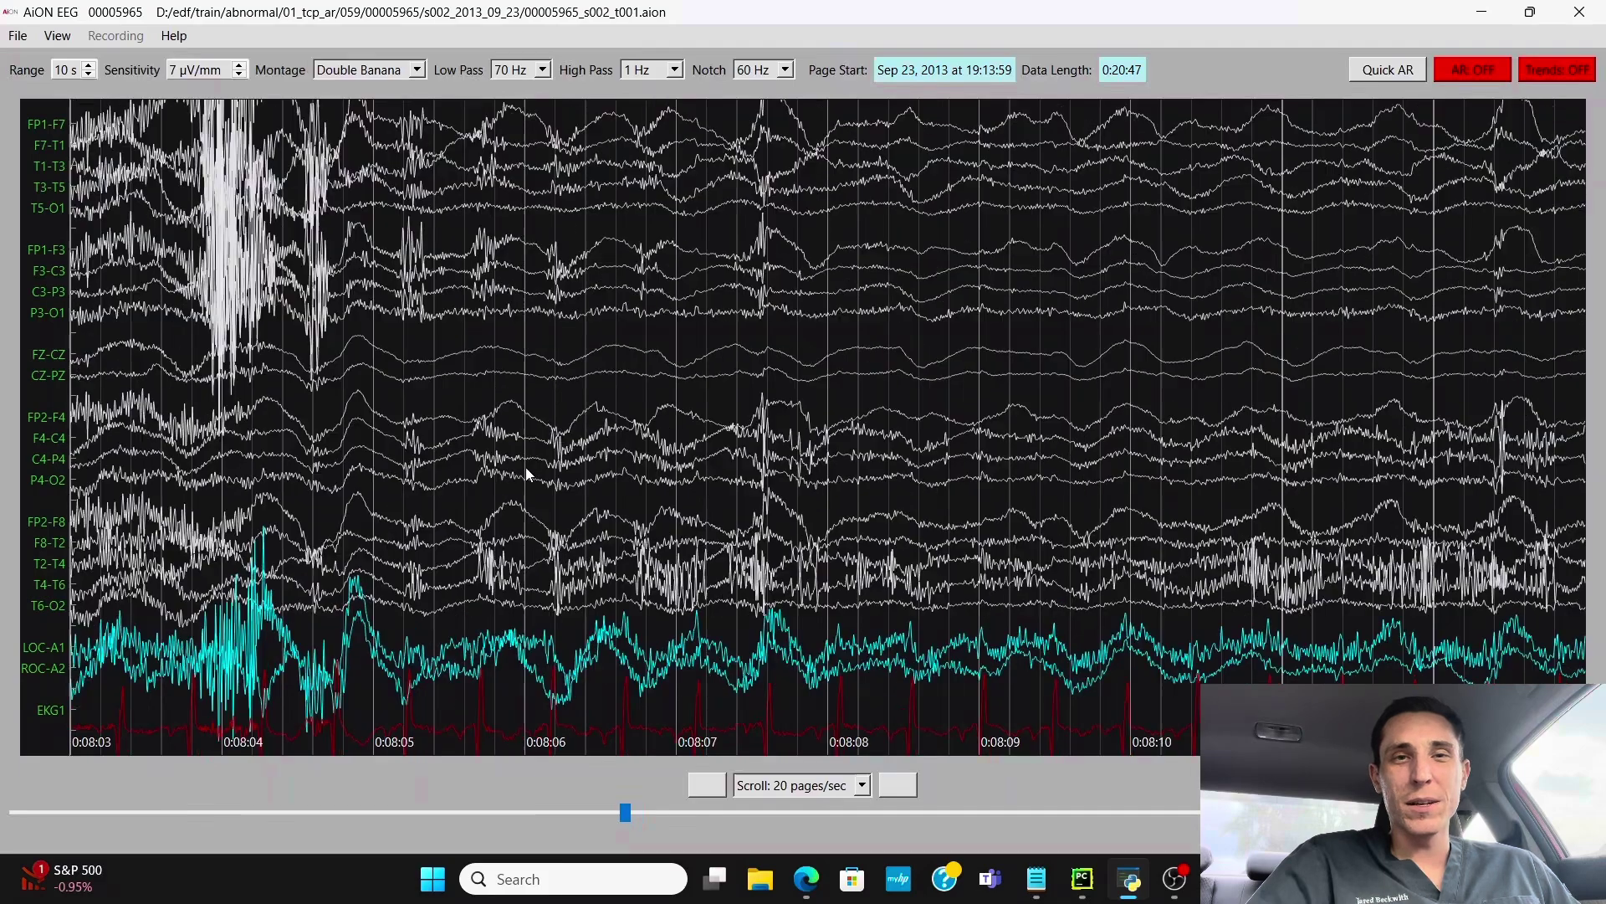
pyautogui.scroll(-6, 526, 467)
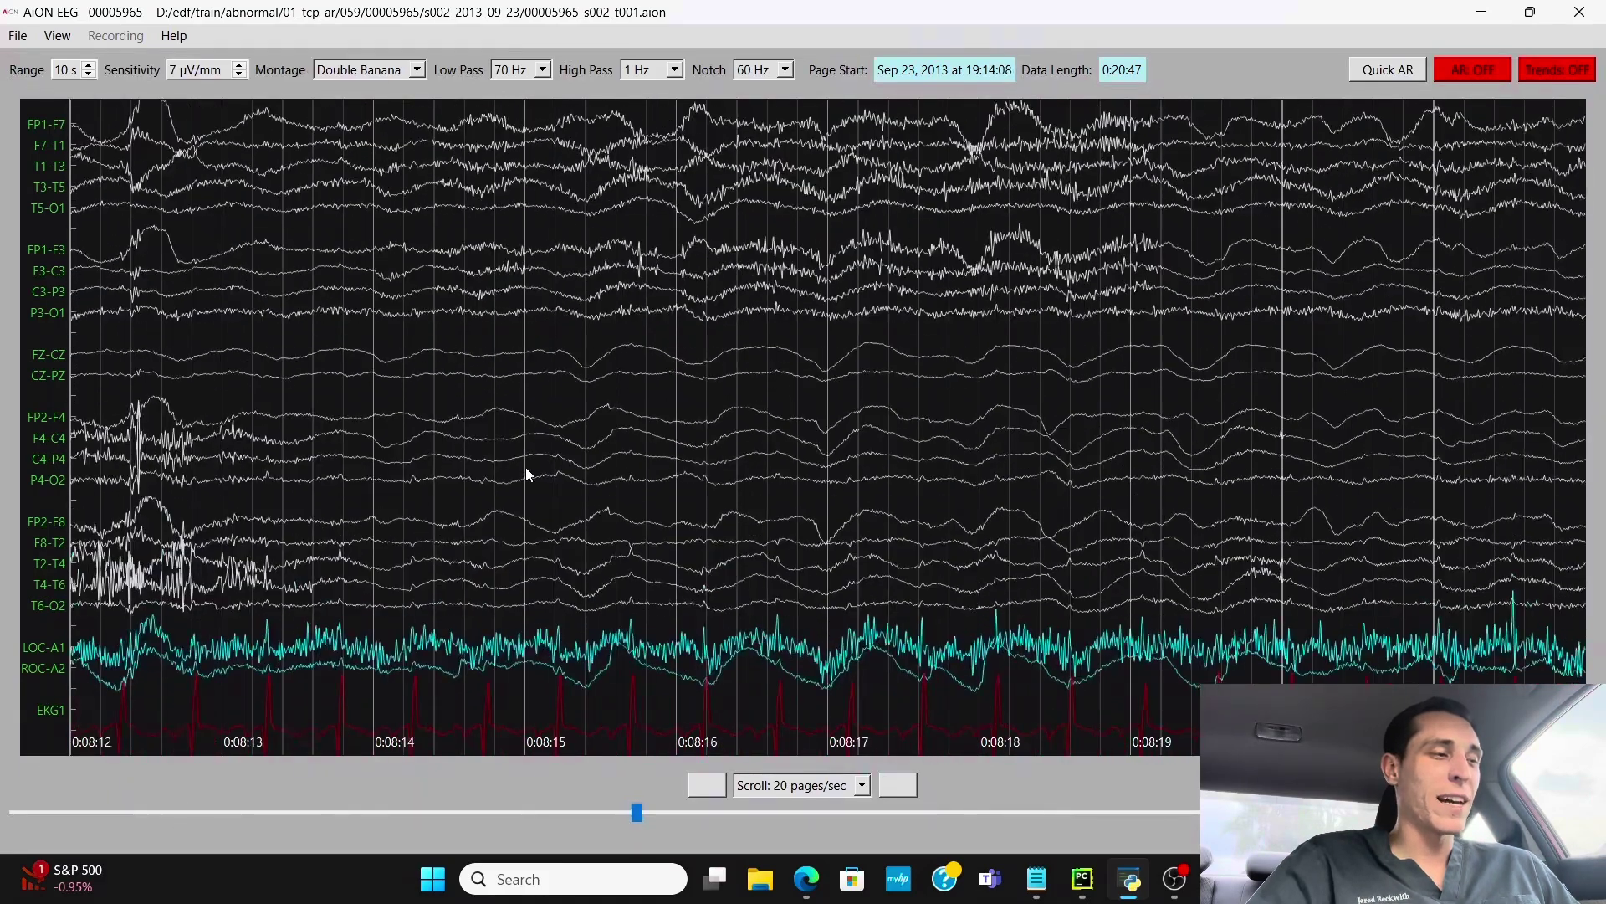
pyautogui.scroll(-8, 525, 467)
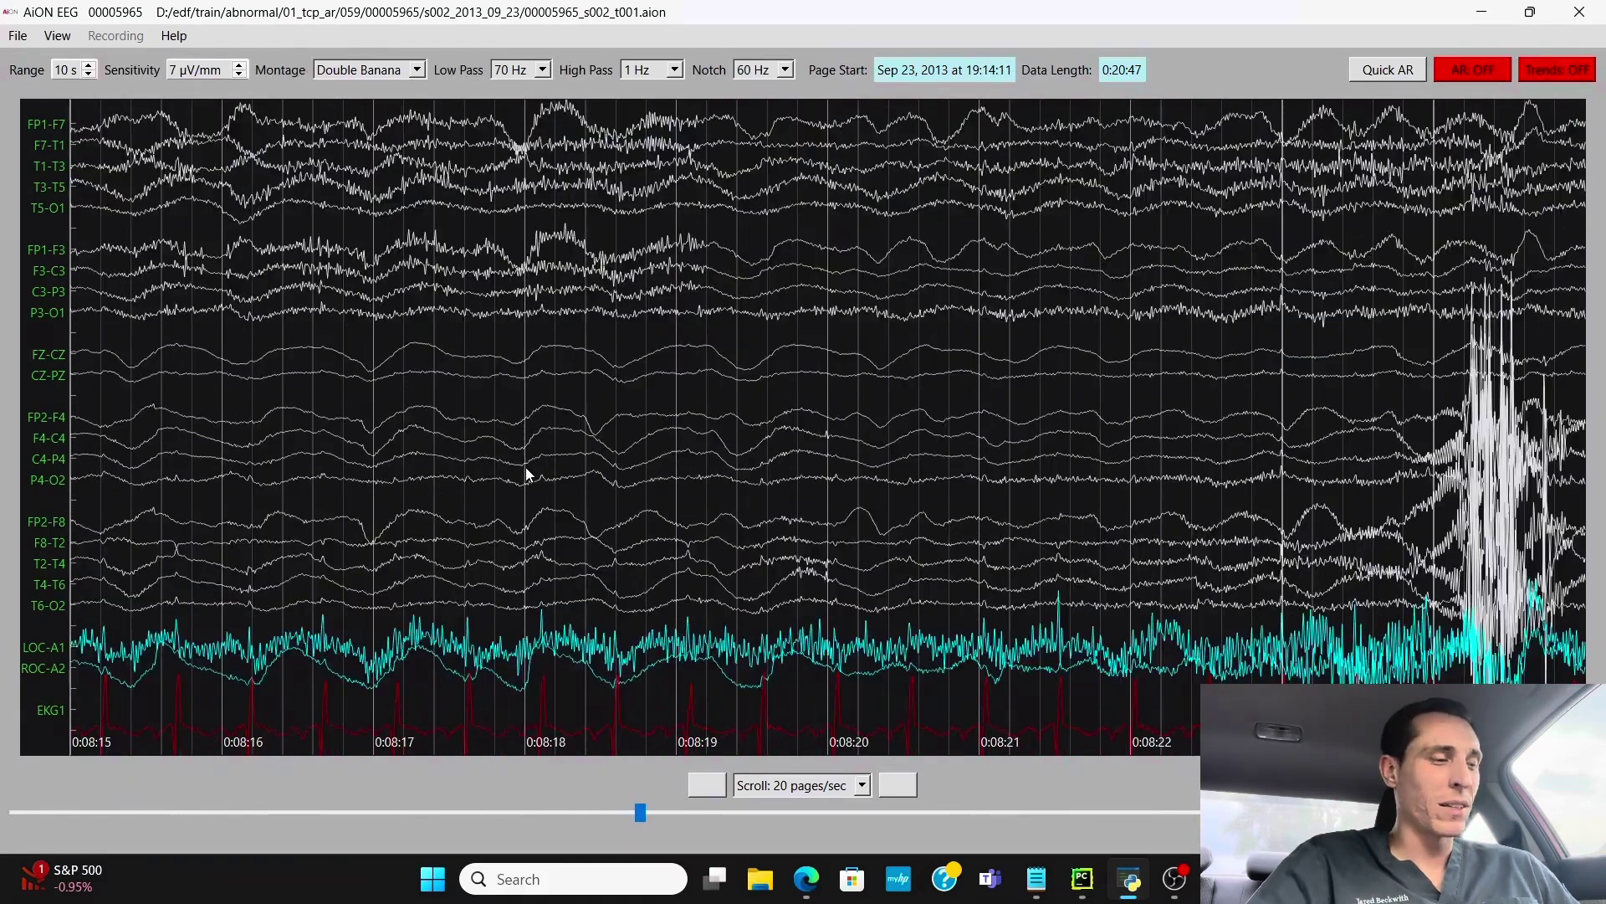
pyautogui.scroll(-11, 527, 473)
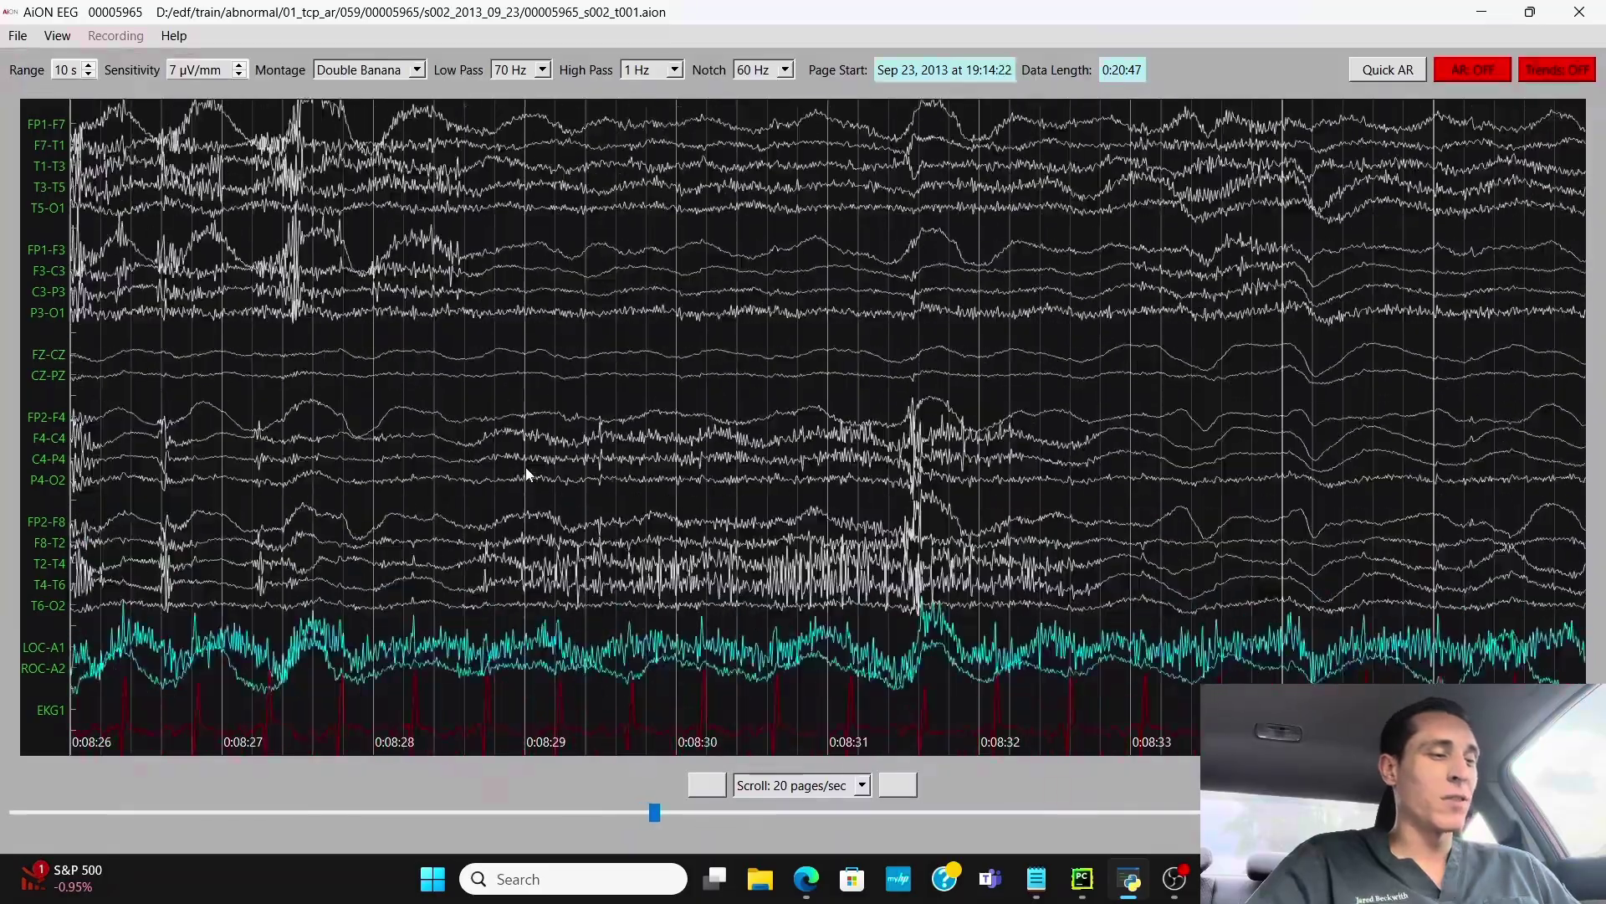
pyautogui.scroll(-8, 528, 473)
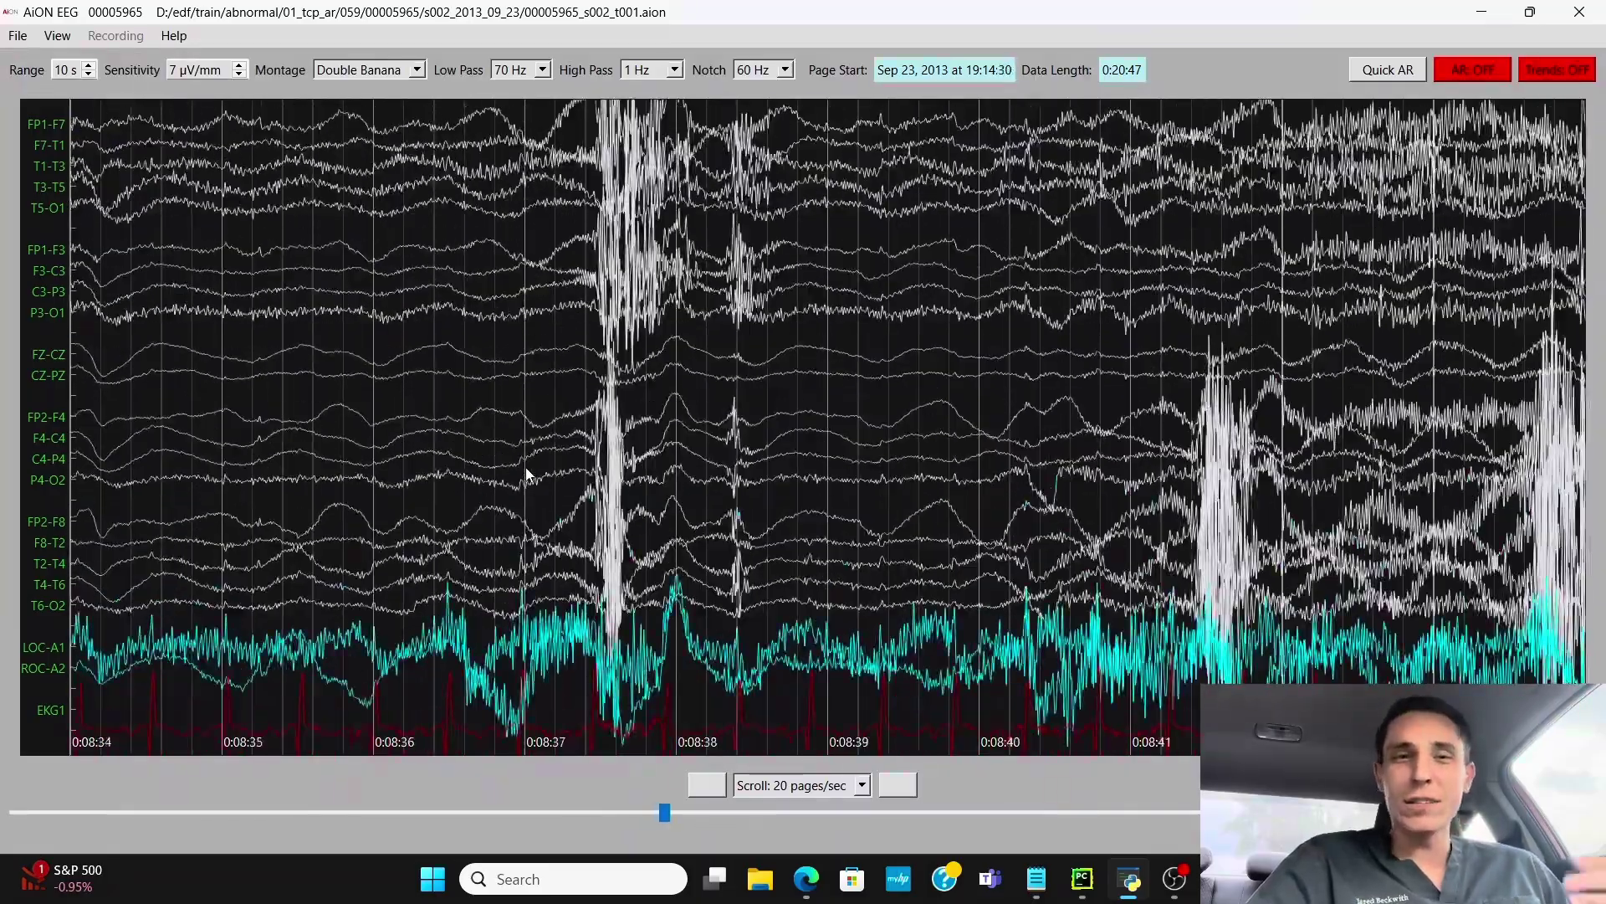
pyautogui.scroll(-10, 527, 473)
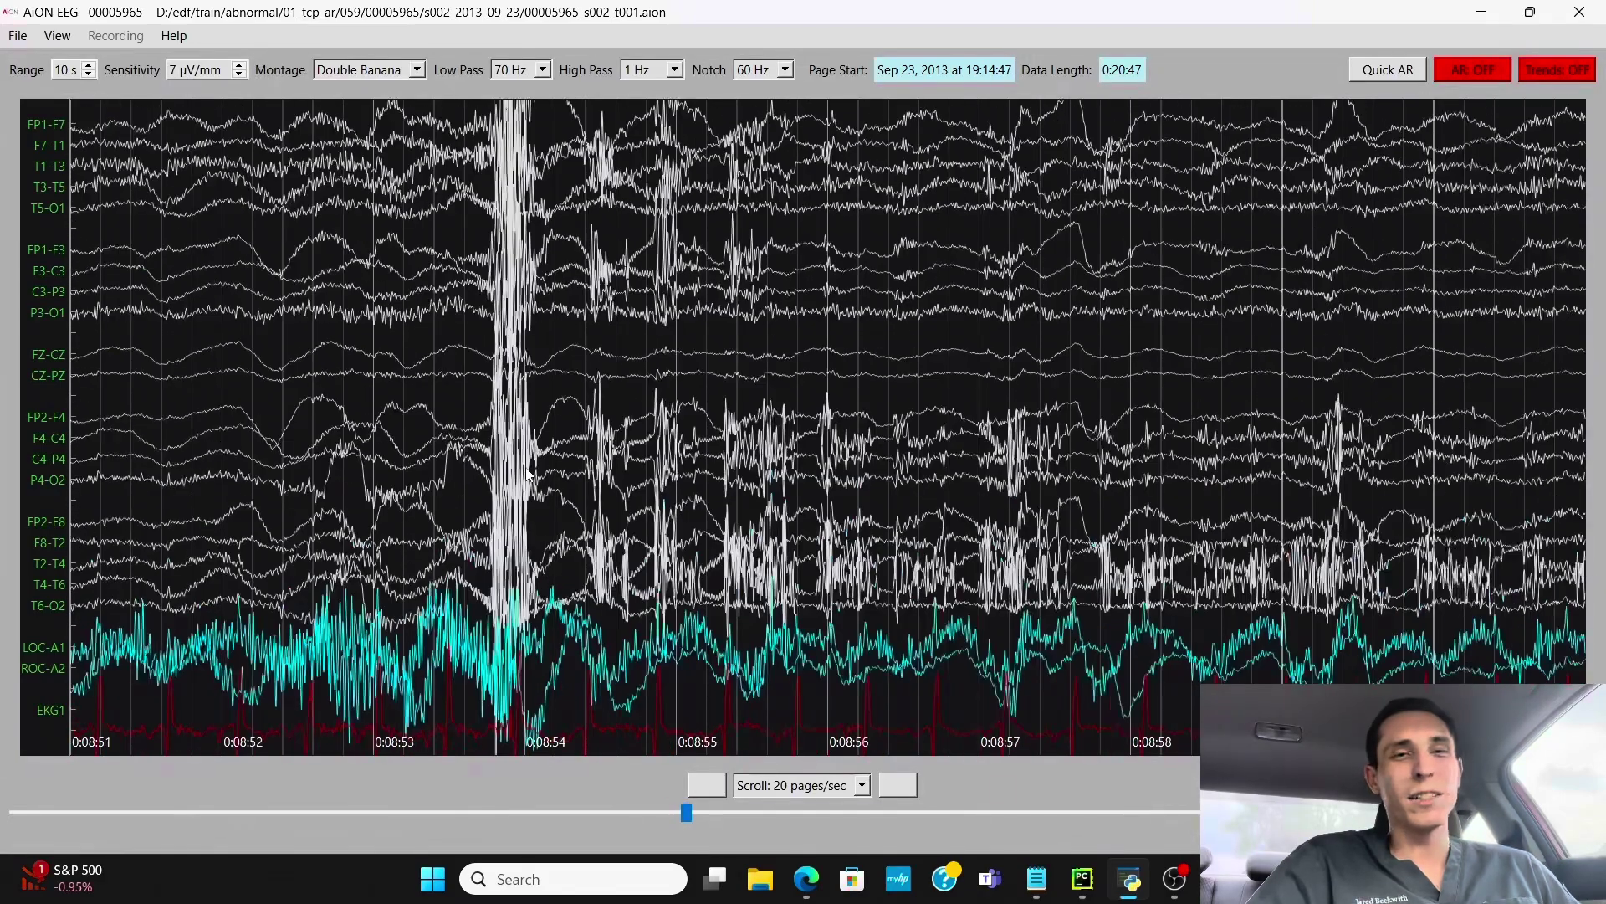
pyautogui.scroll(-1, 527, 473)
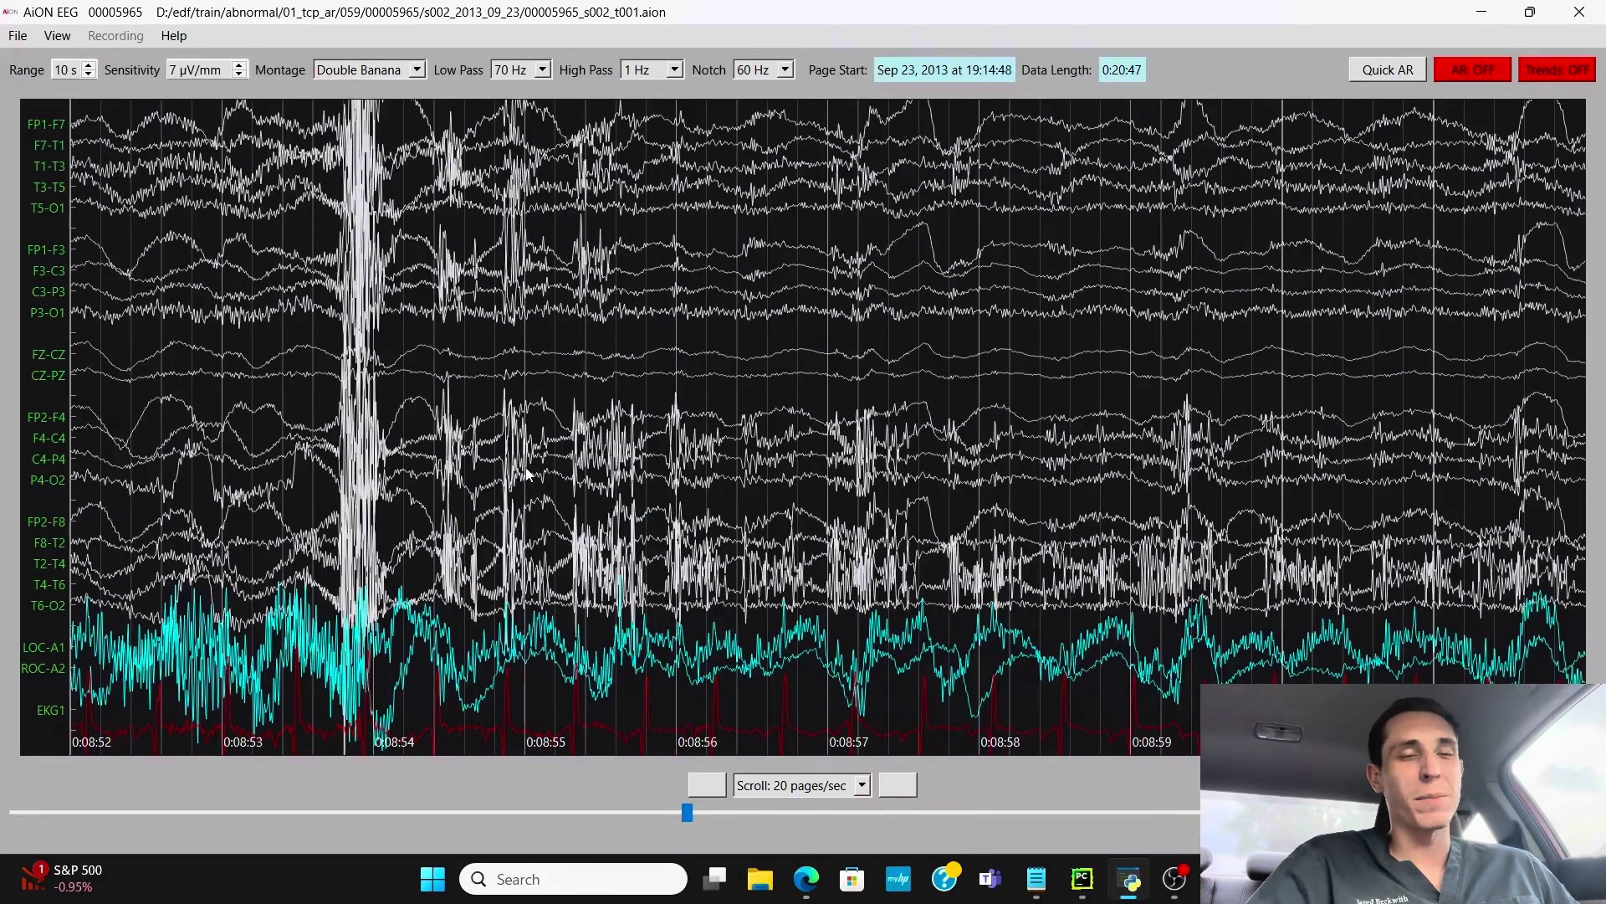
pyautogui.scroll(-5, 527, 473)
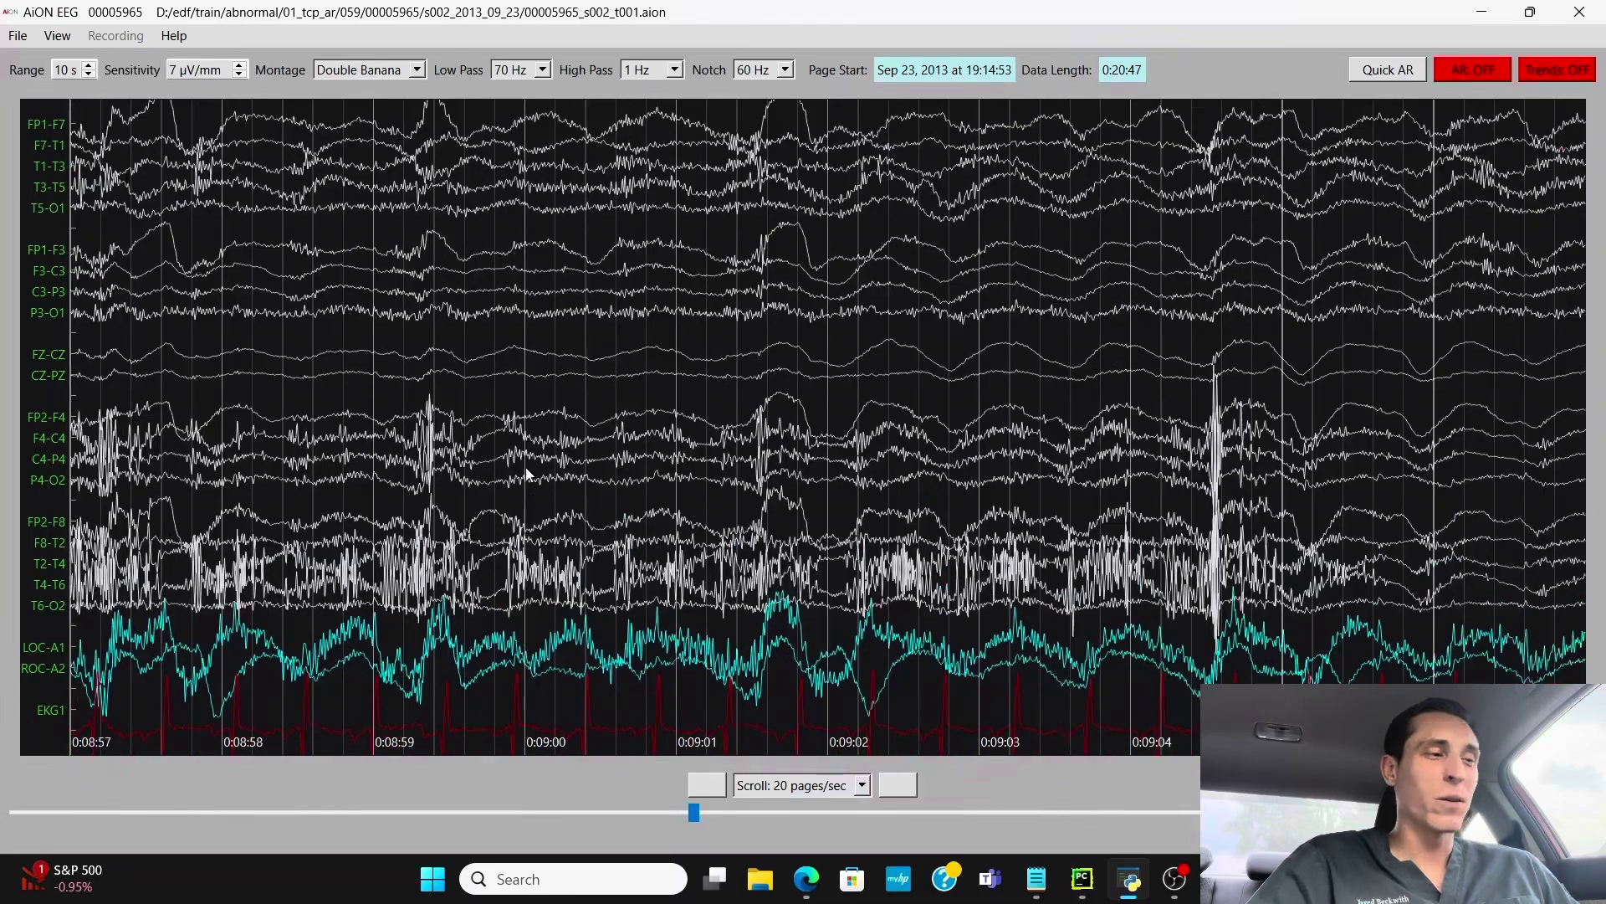
pyautogui.scroll(-2, 525, 474)
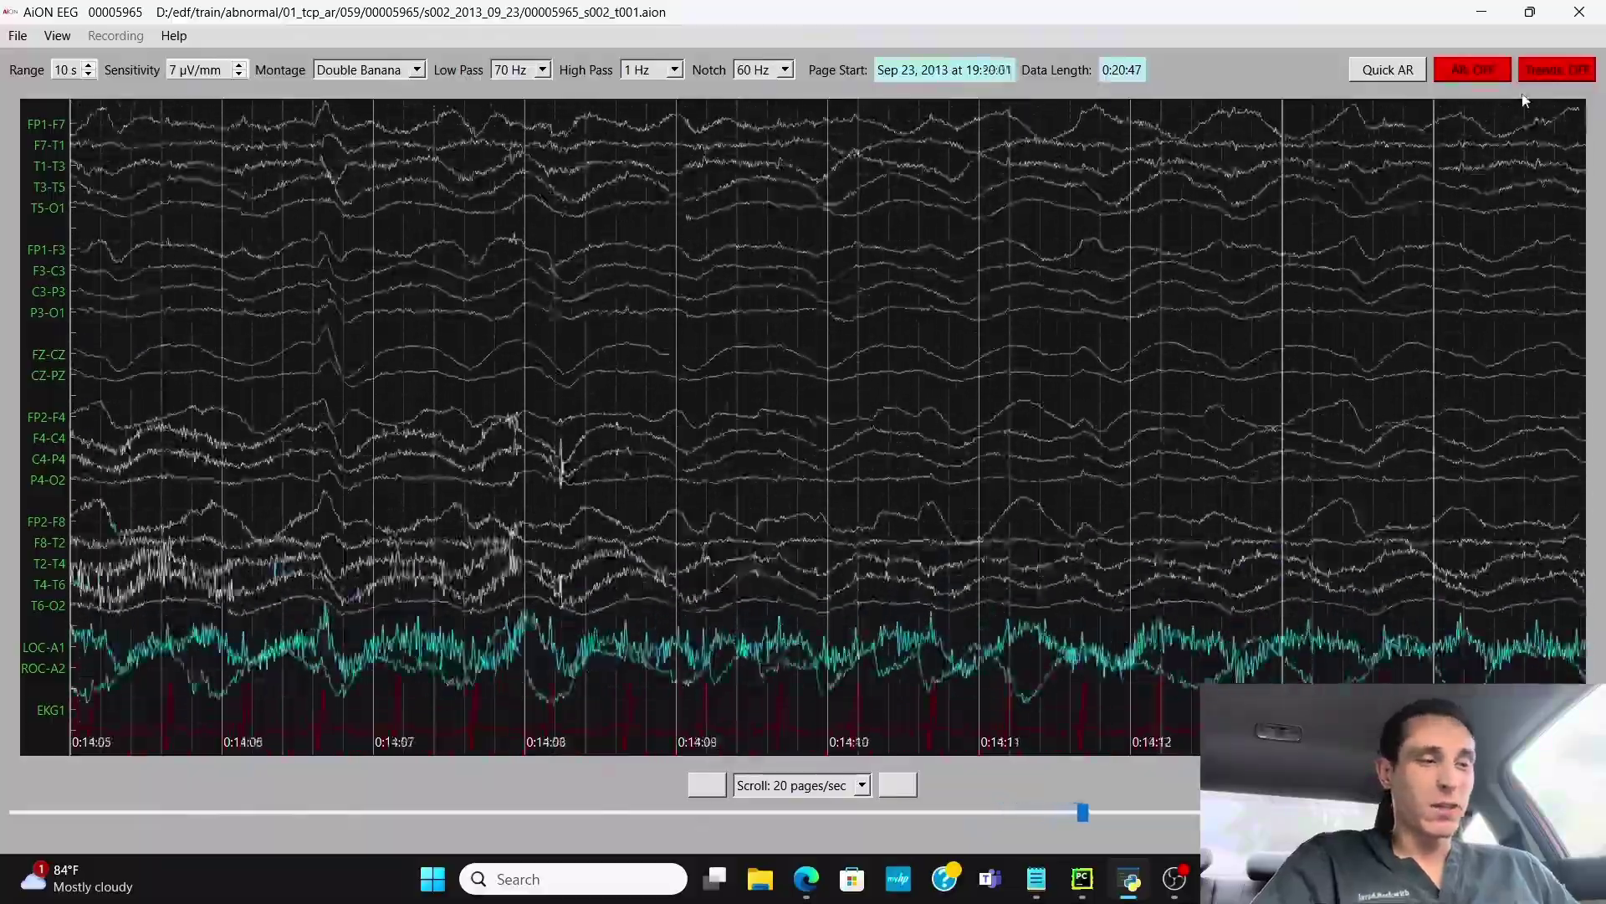
# Step: Turn Trends ON, widen the FFT trends panel across the window, and jump to the recording start
pyautogui.click(1557, 69)
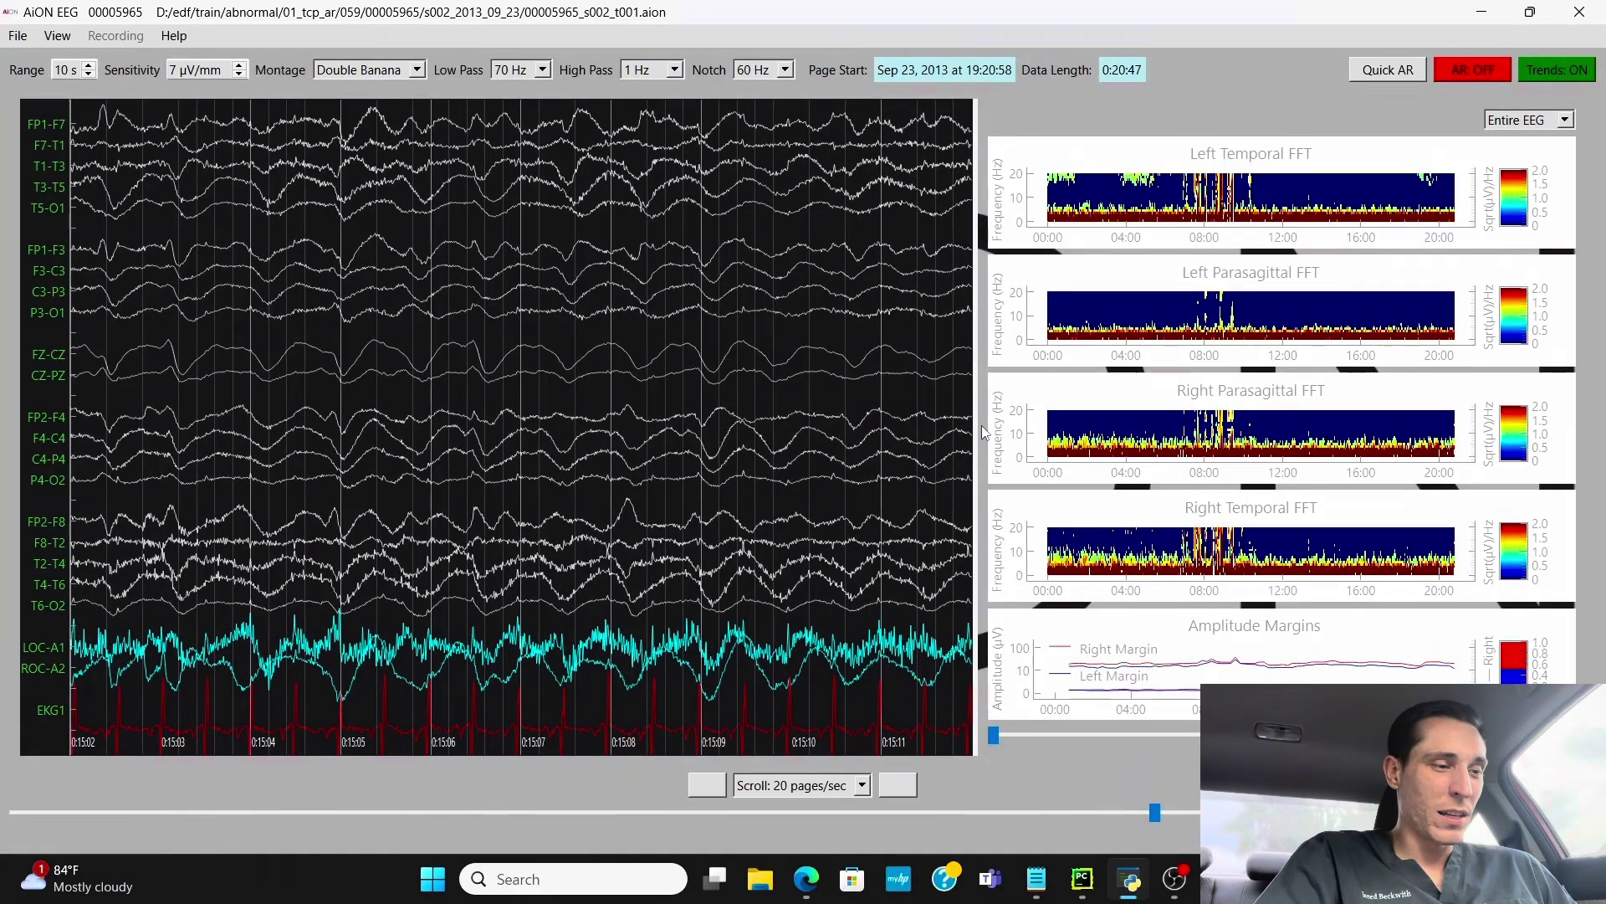
pyautogui.moveTo(980, 430); pyautogui.dragTo(46, 327)
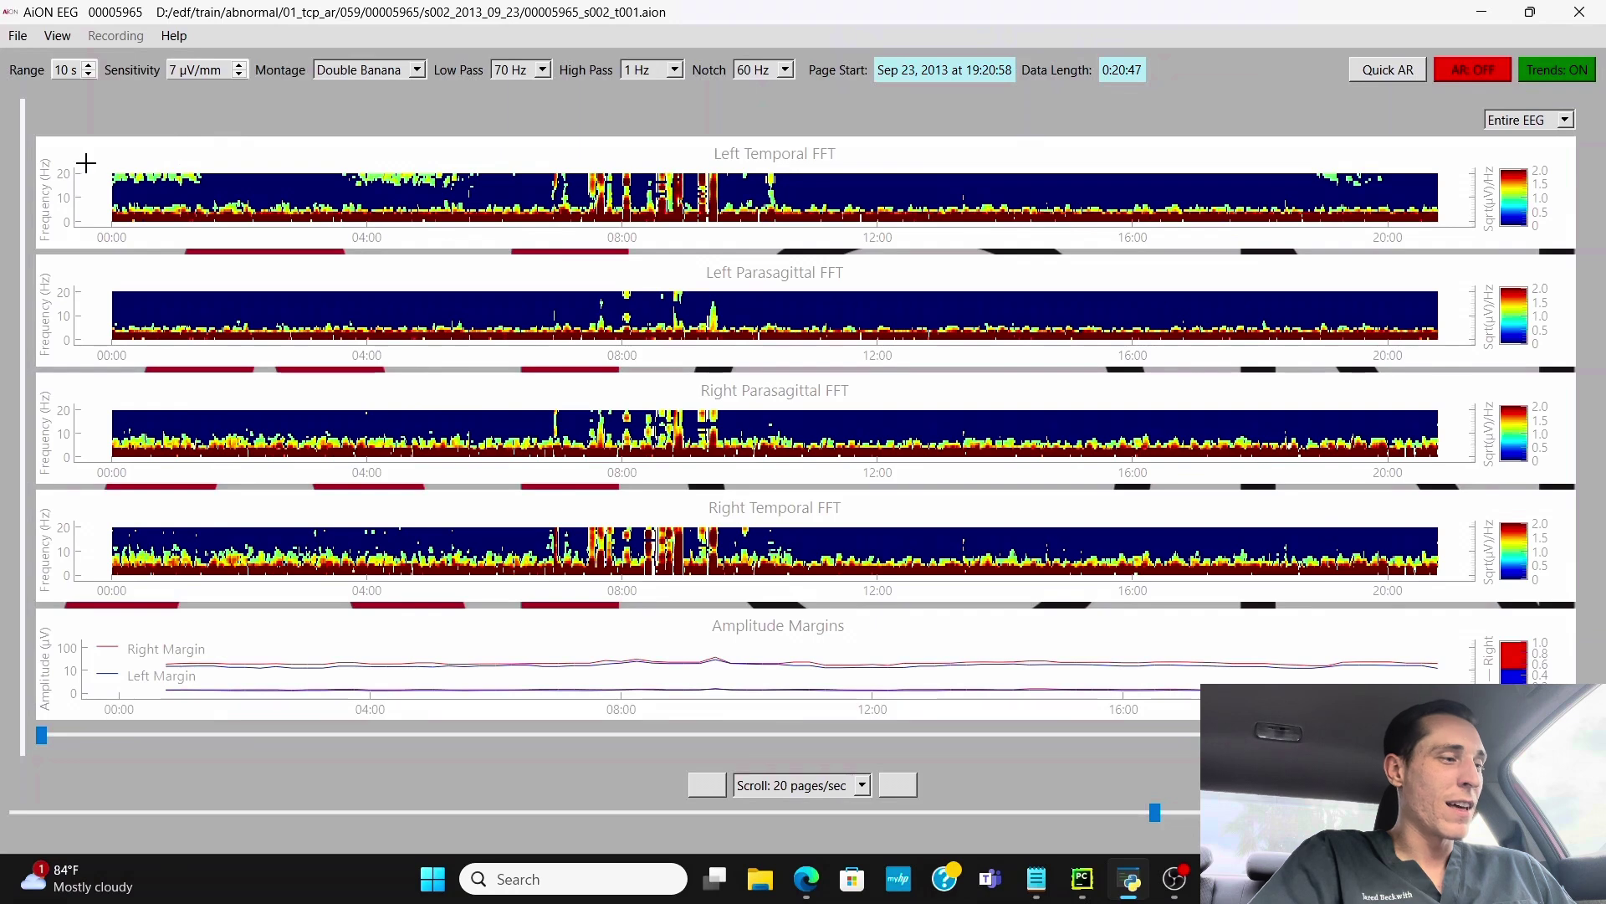
pyautogui.click(139, 174)
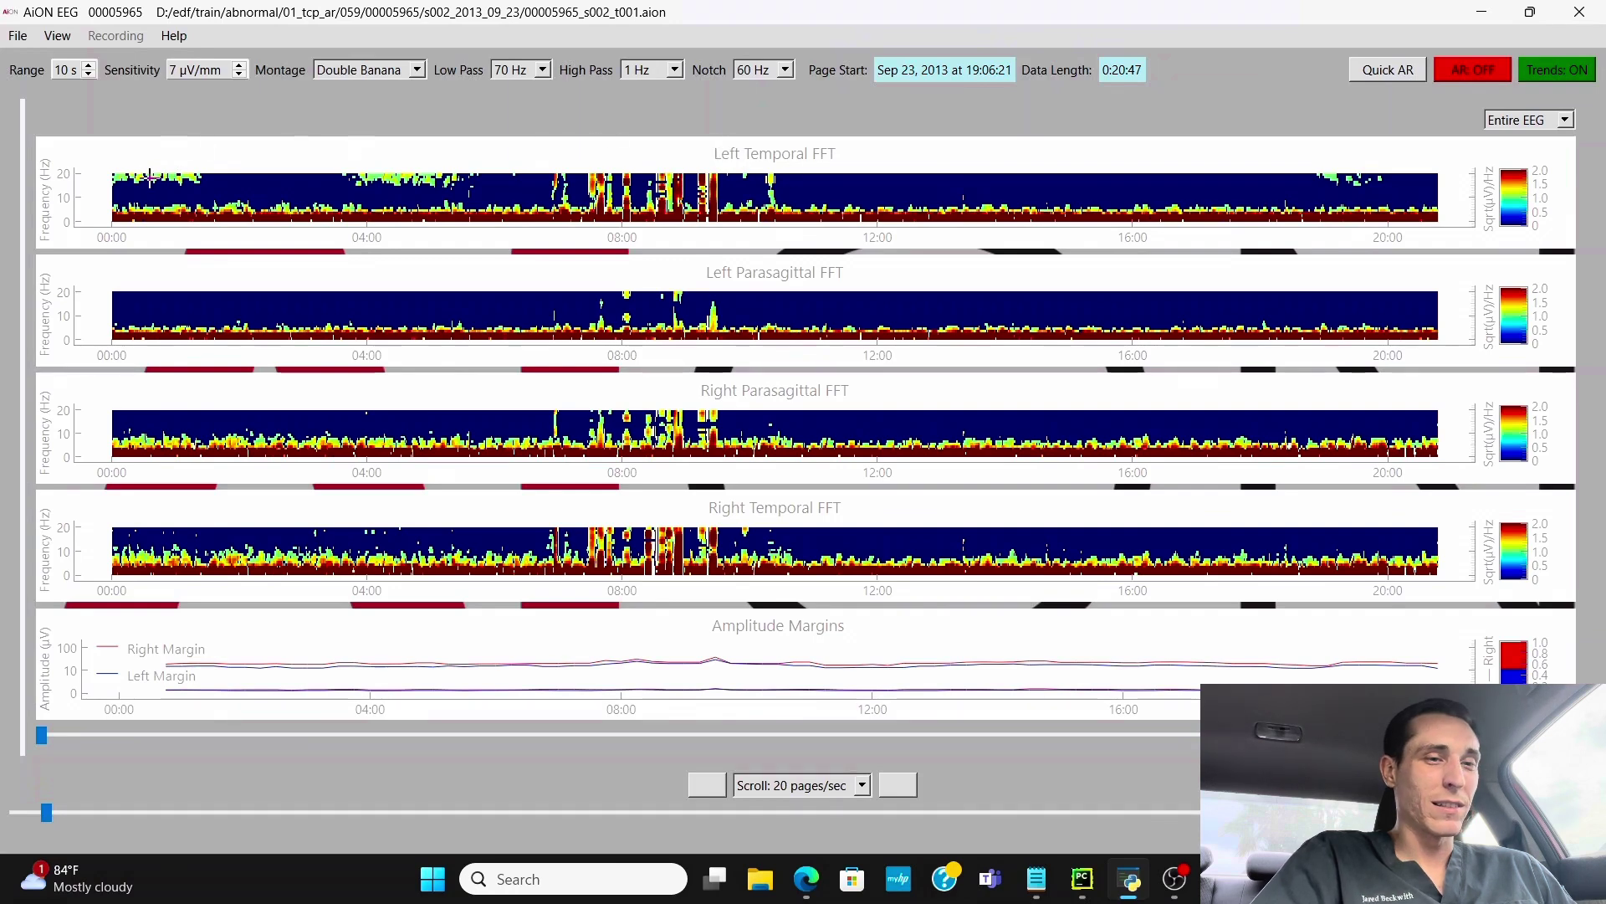
# Step: Switch Trends OFF and review the raw traces from 0:00:02 to the 0:00:05 page
pyautogui.click(1562, 70)
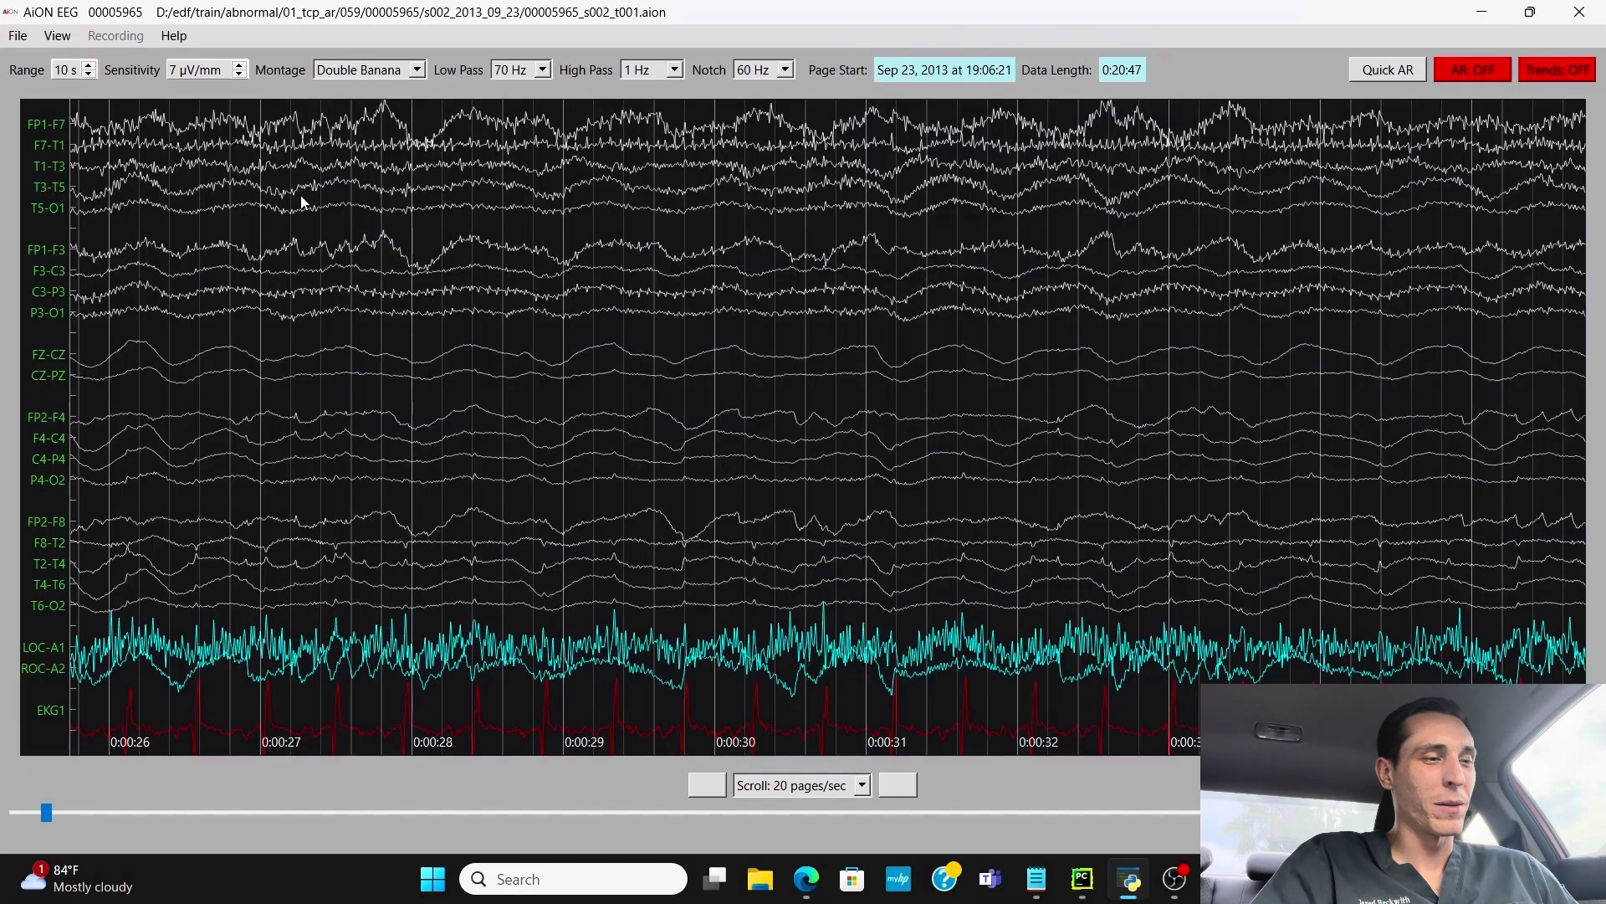
pyautogui.scroll(3, 614, 178)
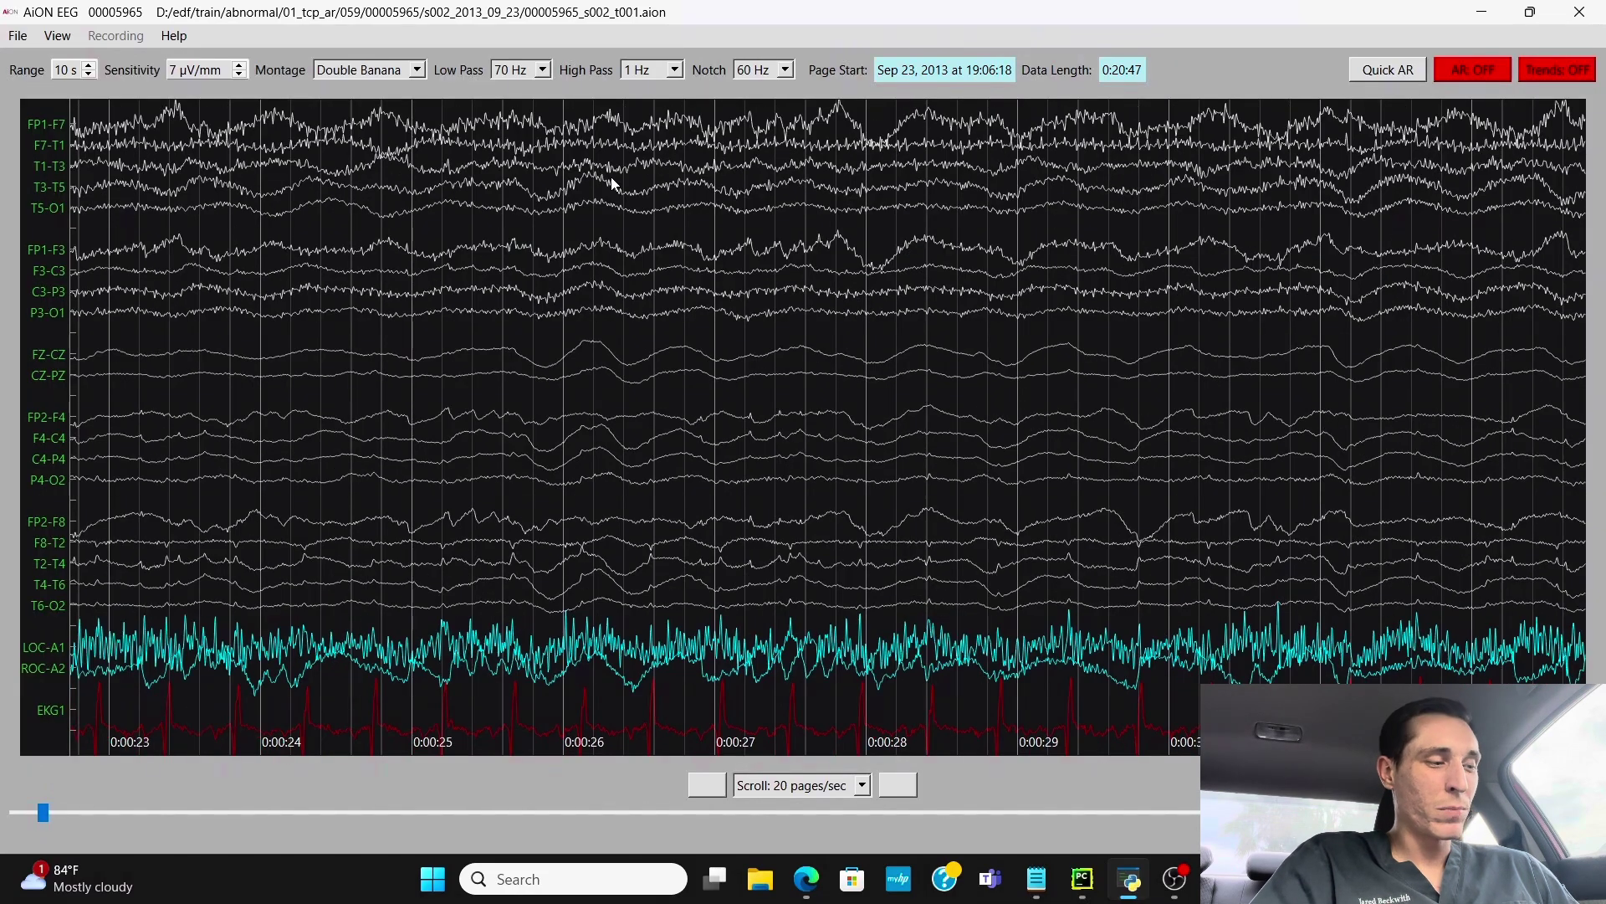
pyautogui.scroll(15, 613, 179)
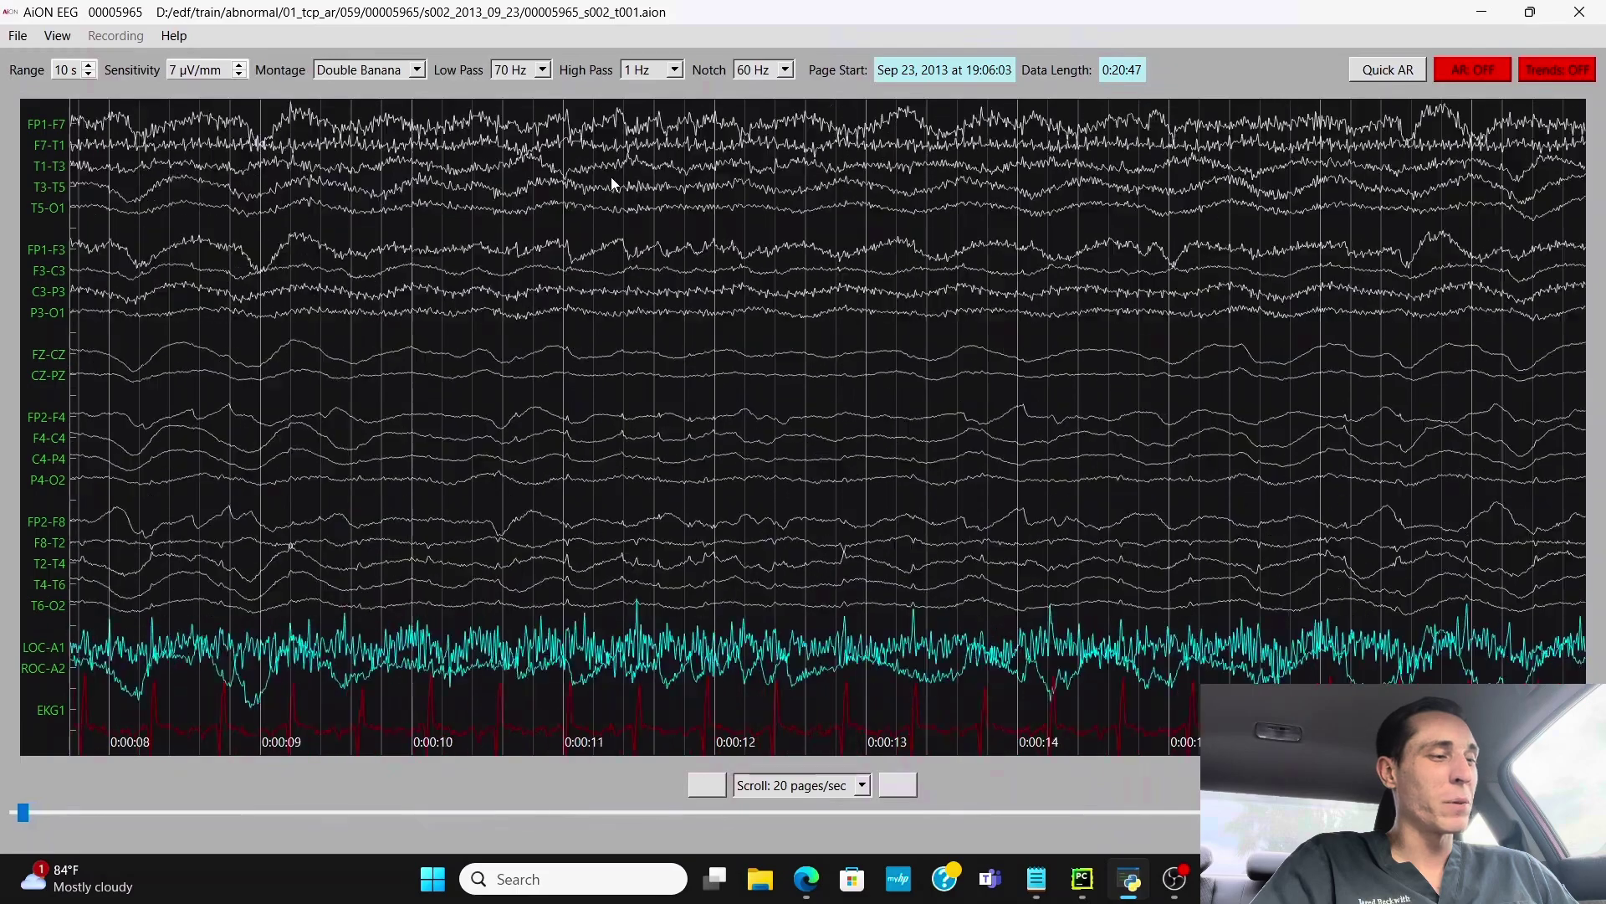
pyautogui.scroll(6, 611, 177)
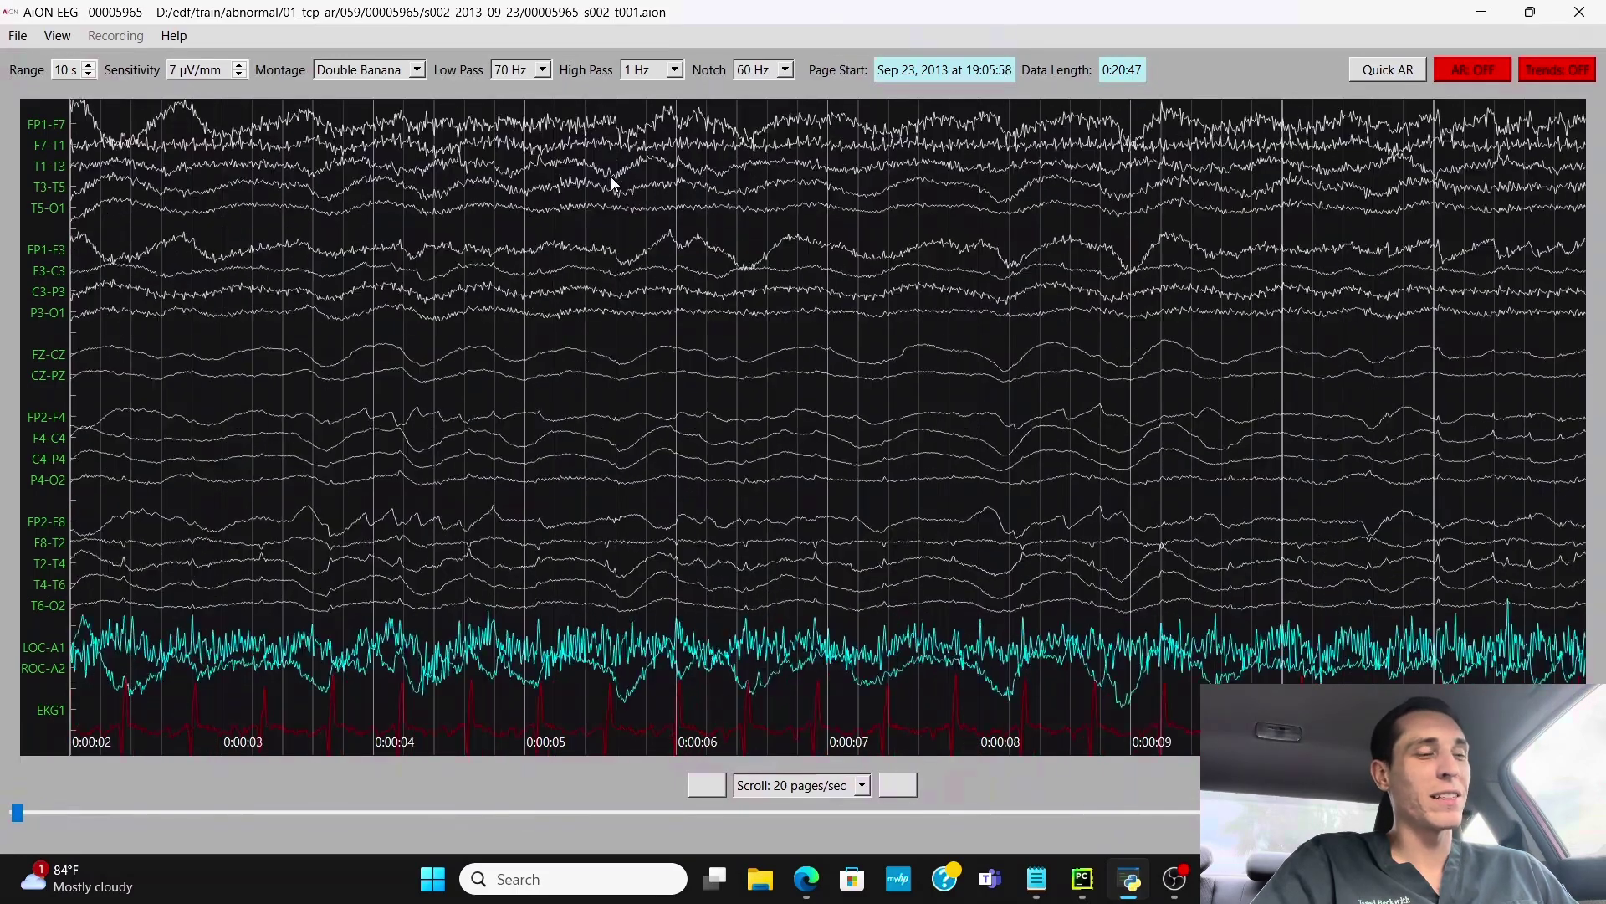
pyautogui.scroll(-3, 611, 177)
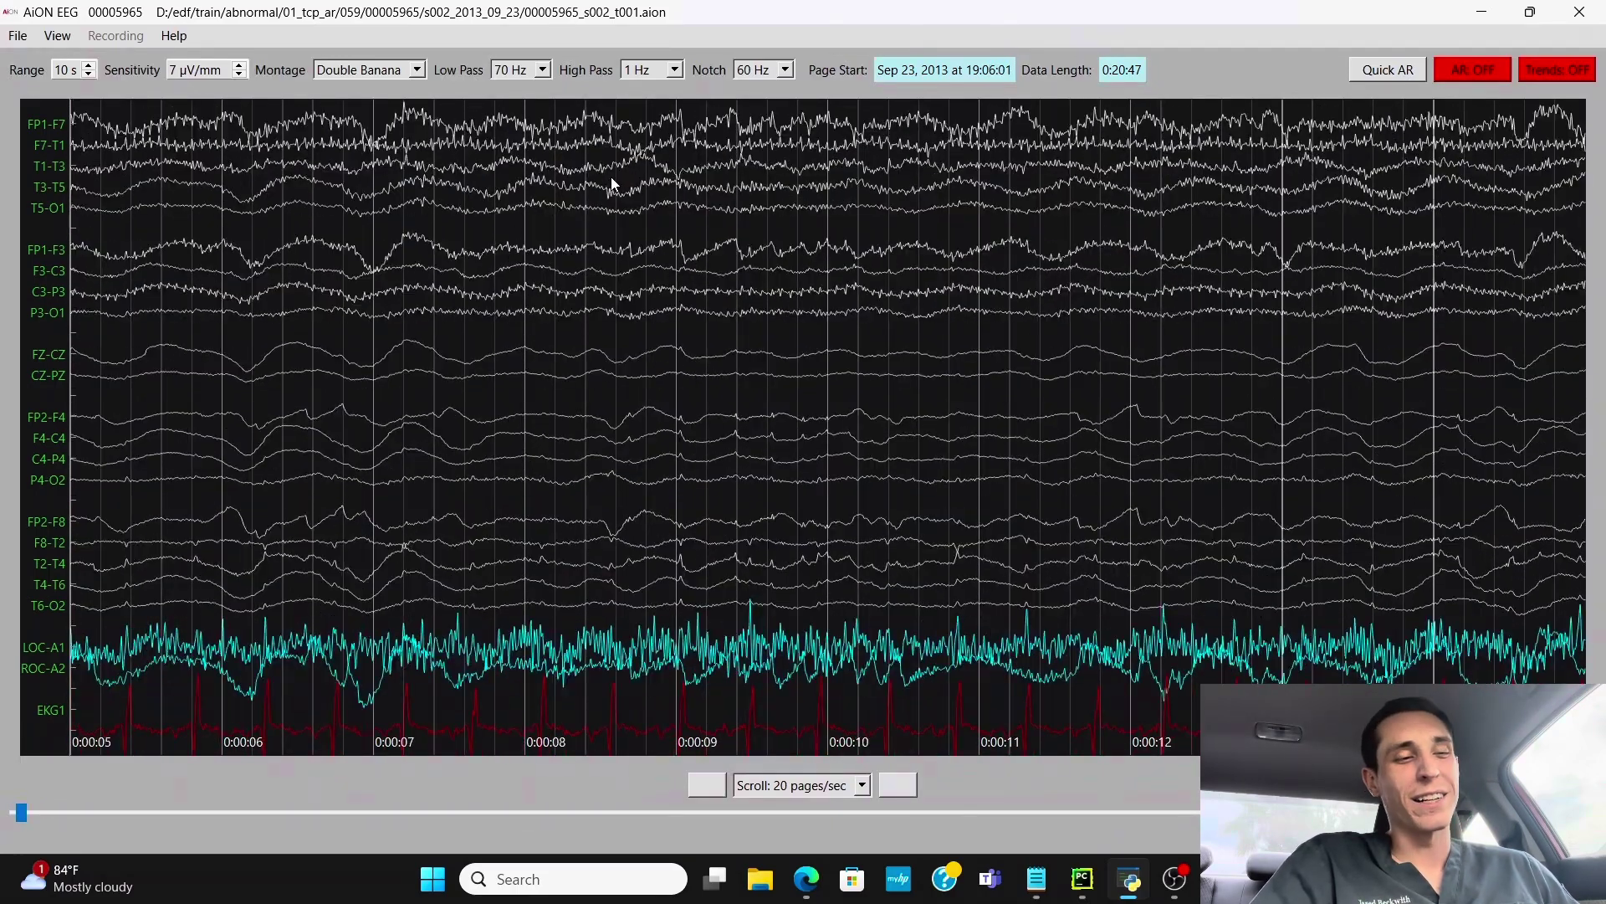